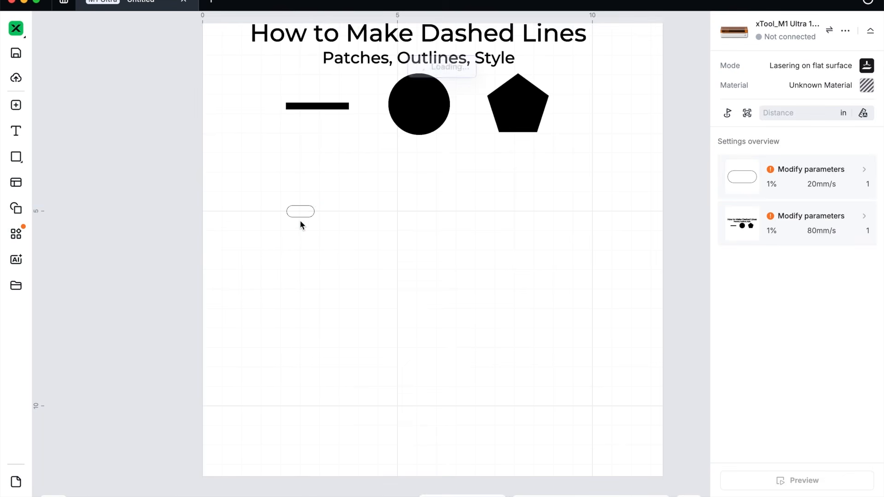
# - Set the small rounded rectangle's corner radius to 0.05 and its processing type to Engrave
pyautogui.click(299, 219)
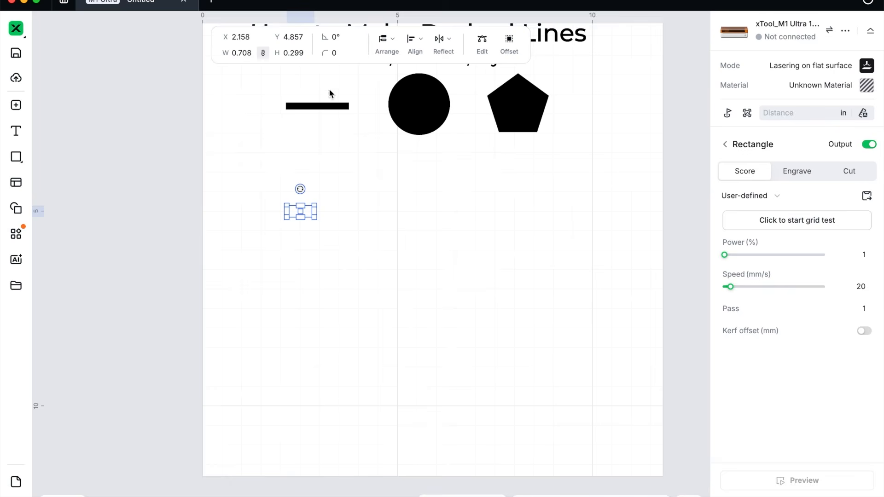
pyautogui.click(336, 54)
pyautogui.click(324, 216)
pyautogui.click(311, 213)
pyautogui.click(795, 171)
pyautogui.click(385, 283)
pyautogui.click(304, 211)
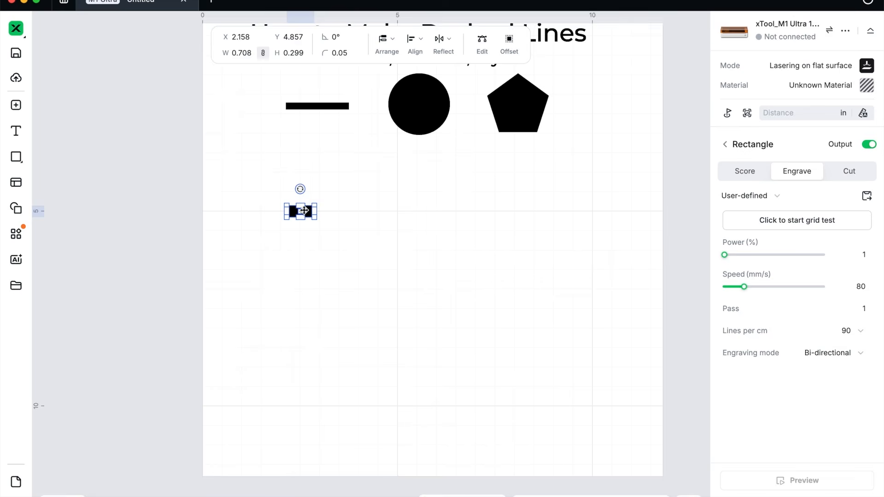
# - Move the small rectangle to the purple layer and place two duplicates of it in a column below
pyautogui.rightClick(305, 211)
pyautogui.click(411, 490)
pyautogui.click(434, 298)
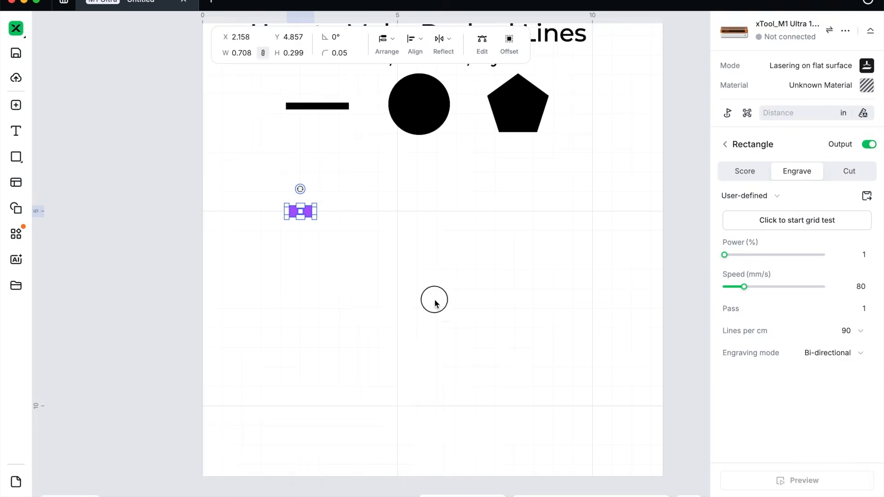
pyautogui.moveTo(293, 212); pyautogui.dragTo(303, 296)
pyautogui.click(353, 260)
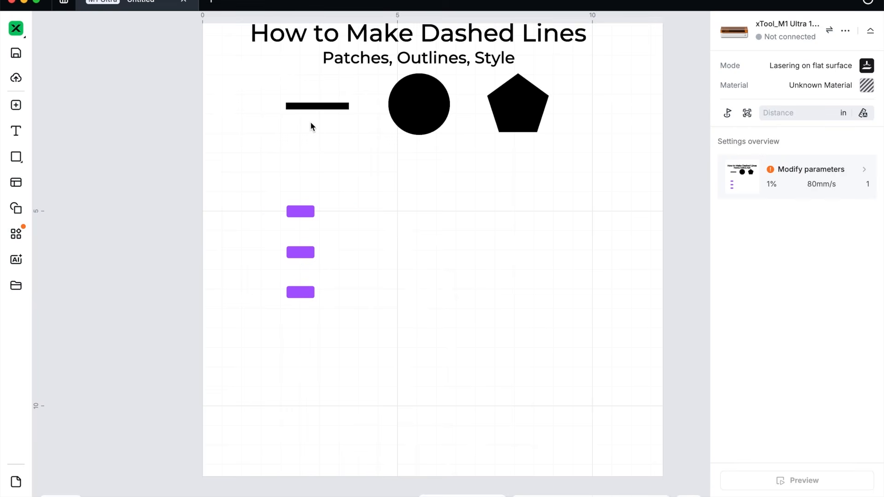
# - Start a grid array of the uppermost purple rectangle with 1 row and an X spacing of 0.479 in
pyautogui.click(301, 212)
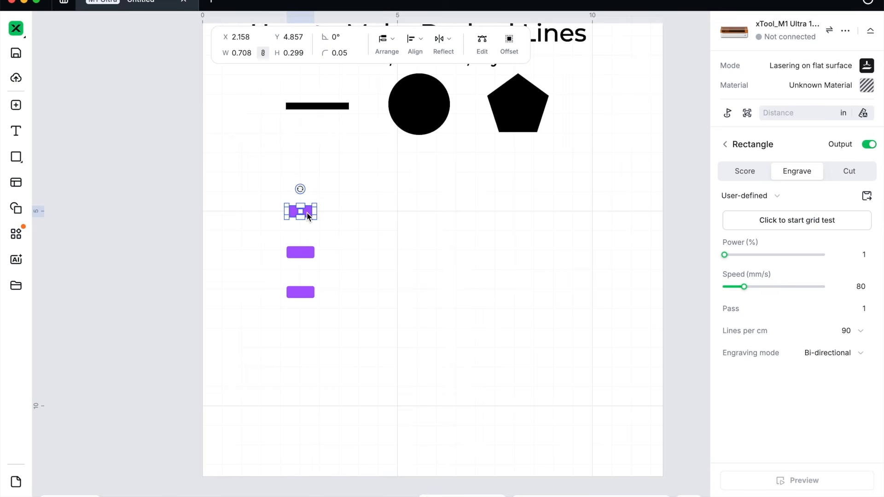
pyautogui.click(14, 234)
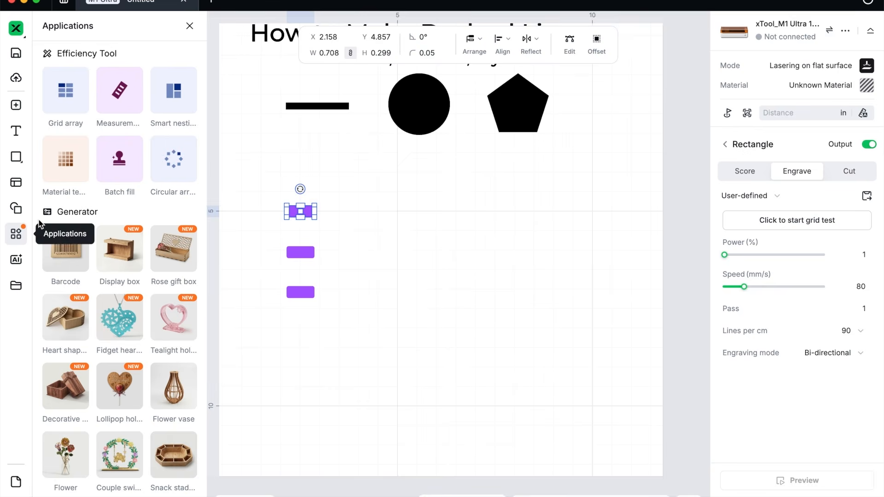
pyautogui.click(67, 95)
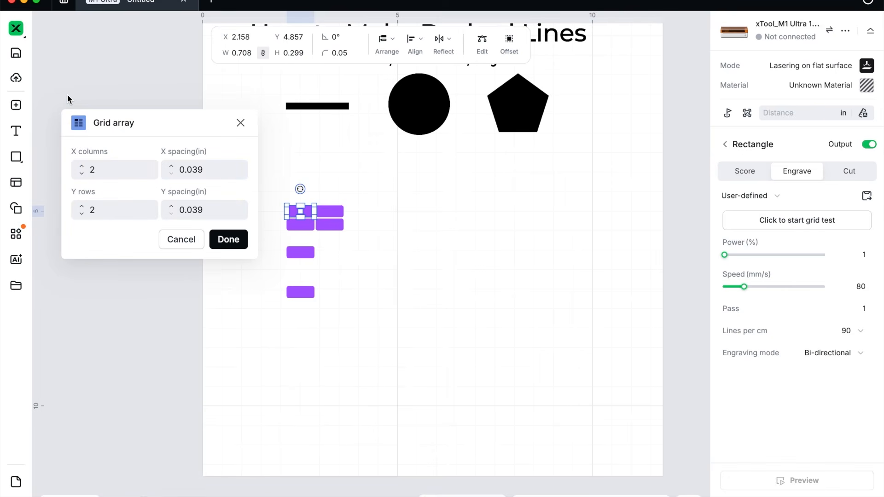
pyautogui.click(81, 213)
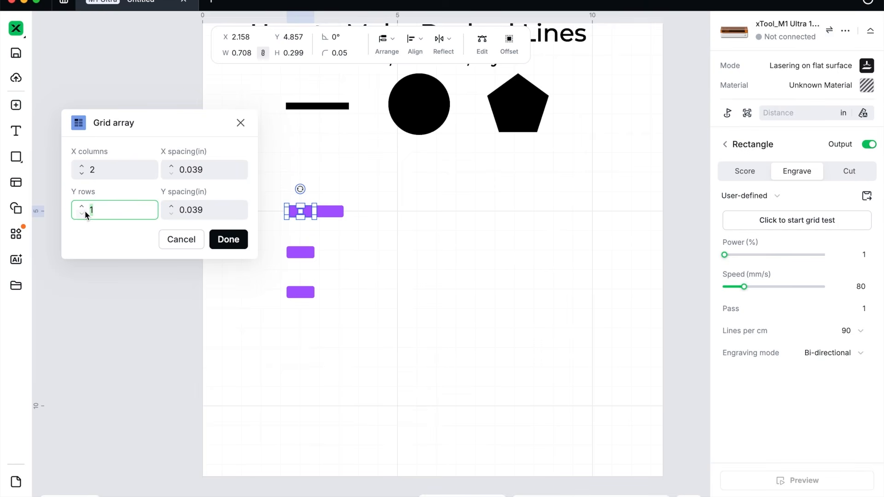
pyautogui.click(172, 168)
pyautogui.click(173, 168)
pyautogui.click(172, 167)
pyautogui.click(172, 167)
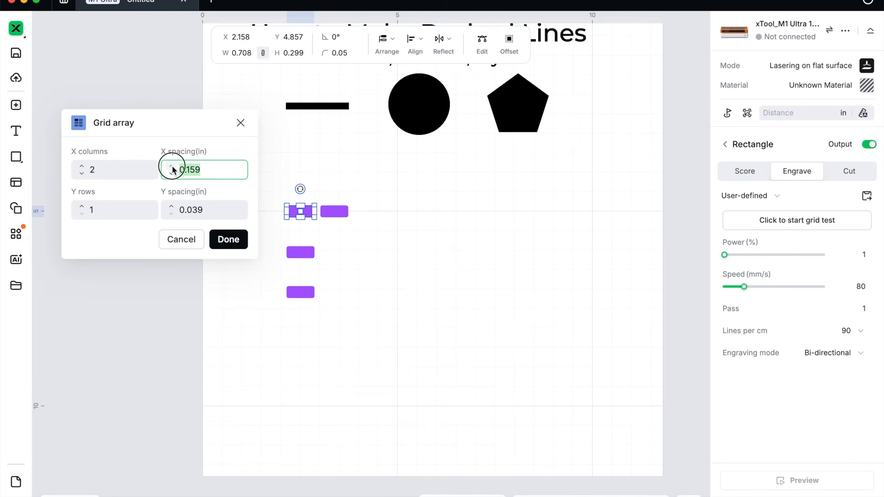
pyautogui.click(173, 168)
pyautogui.click(172, 168)
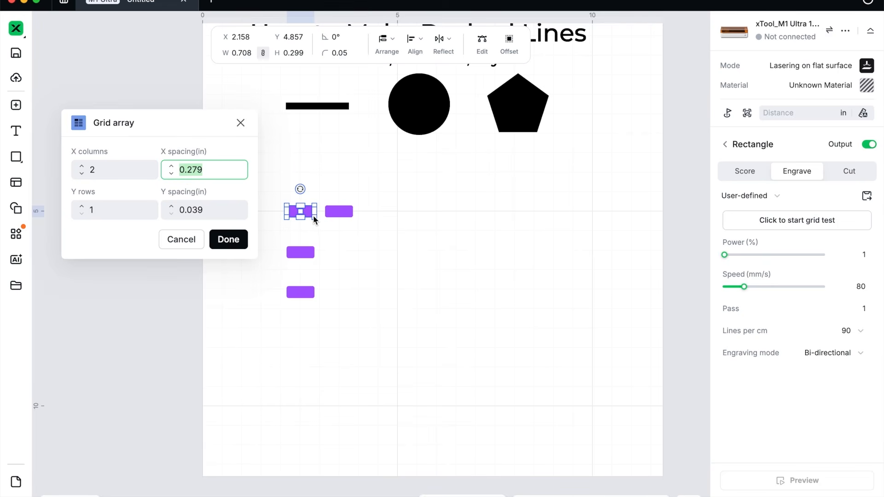
pyautogui.click(172, 168)
pyautogui.click(172, 168)
pyautogui.click(172, 168)
pyautogui.click(172, 168)
pyautogui.click(172, 167)
# - Set the grid array to 8 columns and apply it
pyautogui.click(81, 167)
pyautogui.click(82, 167)
pyautogui.click(81, 167)
pyautogui.click(82, 167)
pyautogui.click(82, 167)
pyautogui.click(82, 167)
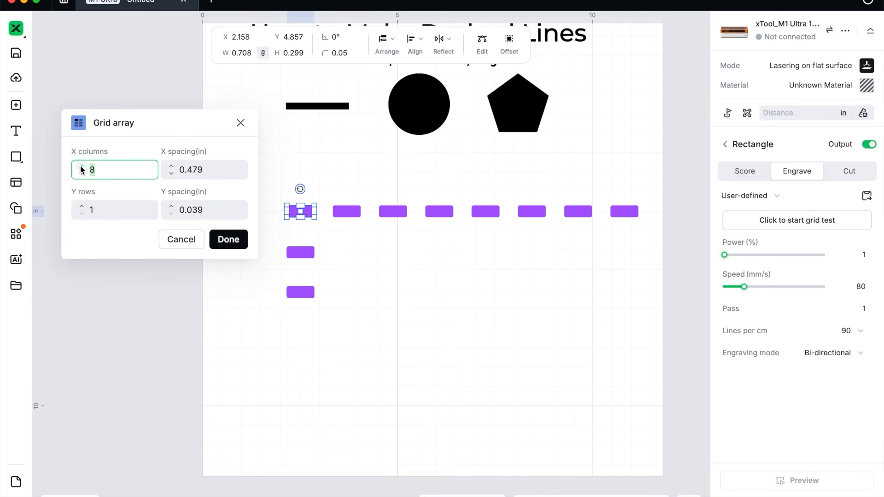
pyautogui.click(223, 239)
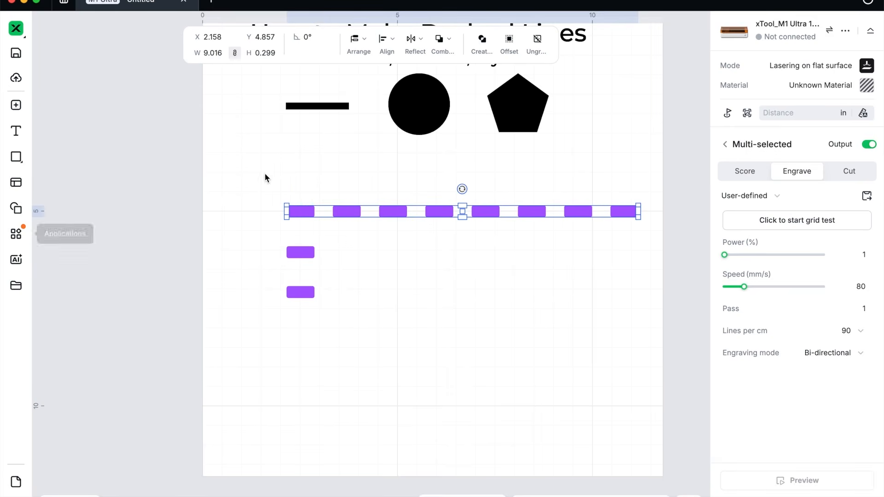
pyautogui.press('r')
pyautogui.moveTo(283, 176)
pyautogui.mouseDown()
pyautogui.moveTo(595, 203)
pyautogui.moveTo(642, 187)
pyautogui.moveTo(637, 193)
pyautogui.mouseUp()
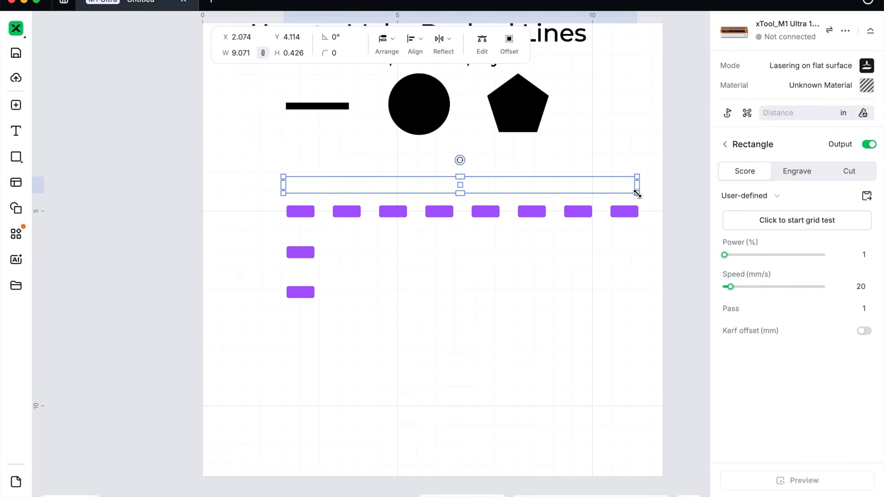
pyautogui.press('Delete')
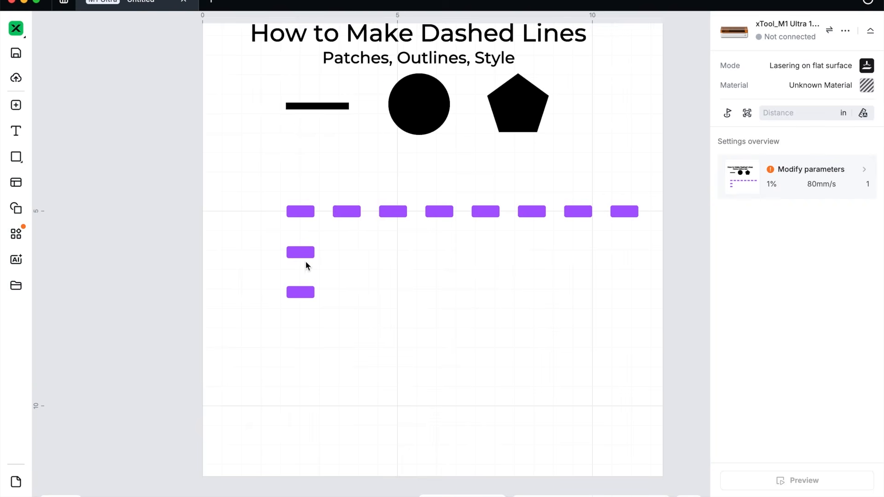
# - Move the row of purple dashes just below the black bar, extending past the left edge of the work area
pyautogui.click(436, 93)
pyautogui.moveTo(399, 209); pyautogui.dragTo(145, 132)
pyautogui.click(451, 105)
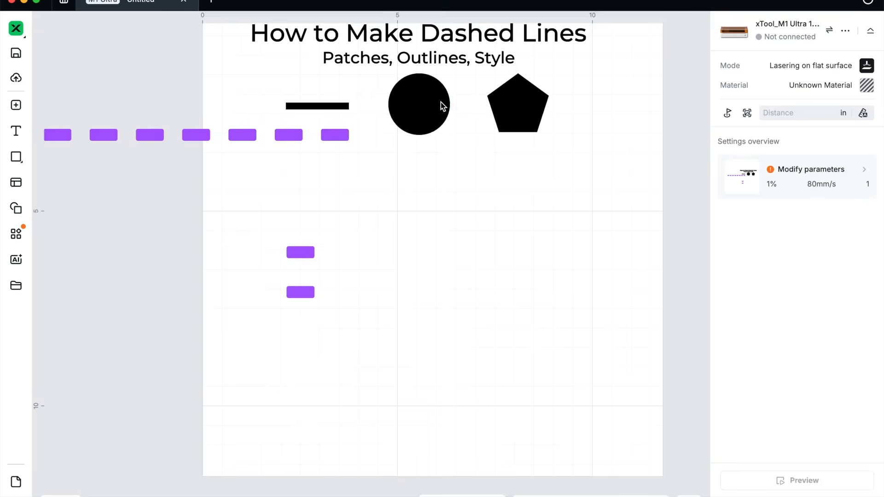
pyautogui.click(441, 101)
# - Move the upper spare purple rectangle to about X 4.41, Y 5.22 and start a circular array of it with 16 copies
pyautogui.moveTo(306, 253); pyautogui.dragTo(409, 226)
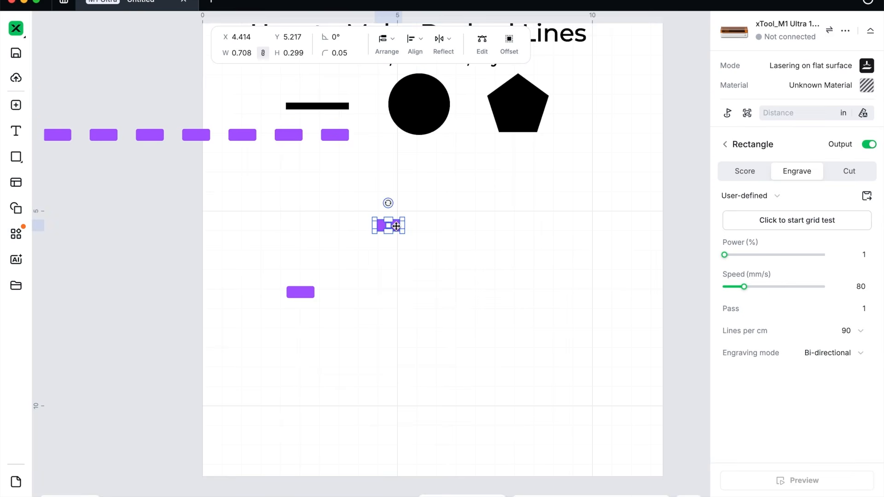
pyautogui.click(16, 234)
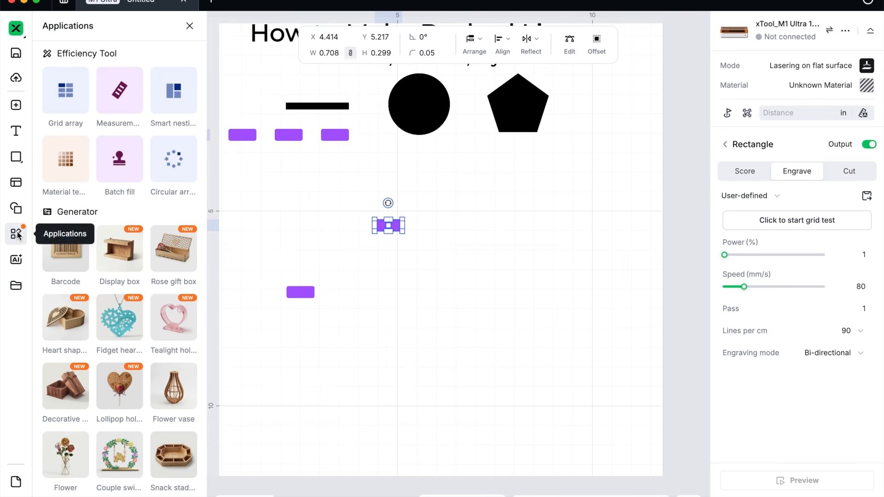
pyautogui.click(174, 170)
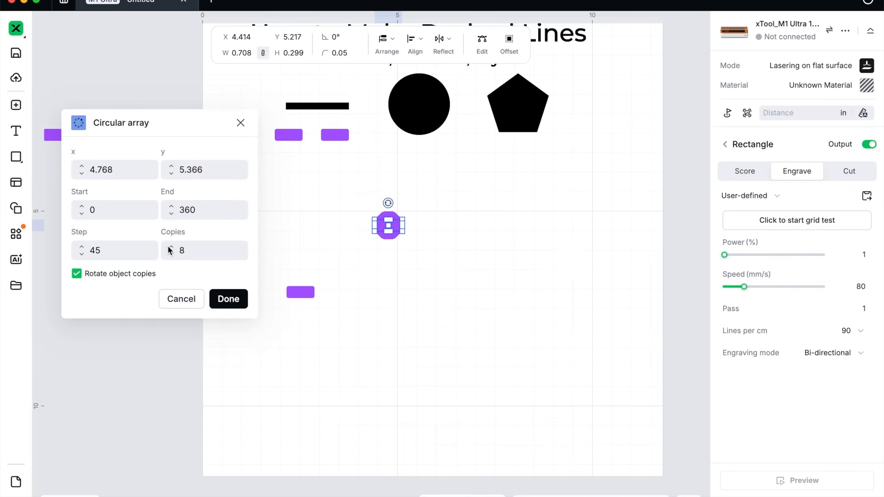
pyautogui.click(197, 252)
pyautogui.write('16')
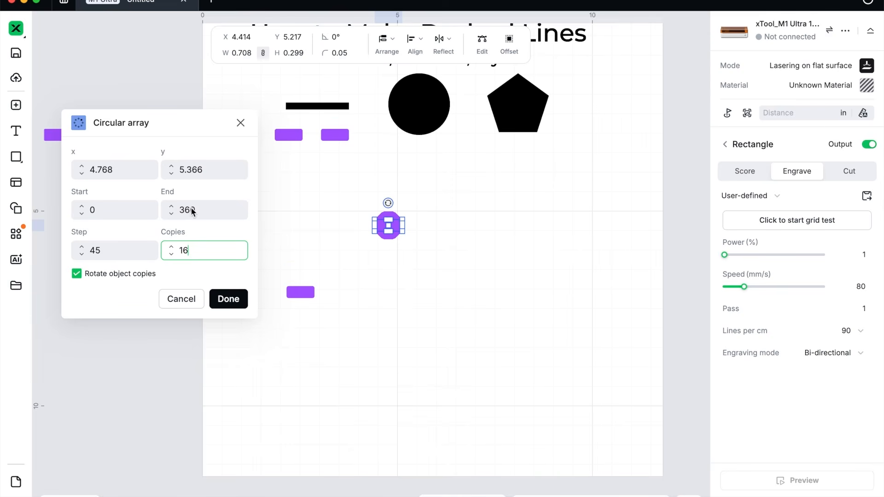
# - Set the circular array's center to x 5, y 10 and apply it
pyautogui.click(198, 169)
pyautogui.click(106, 170)
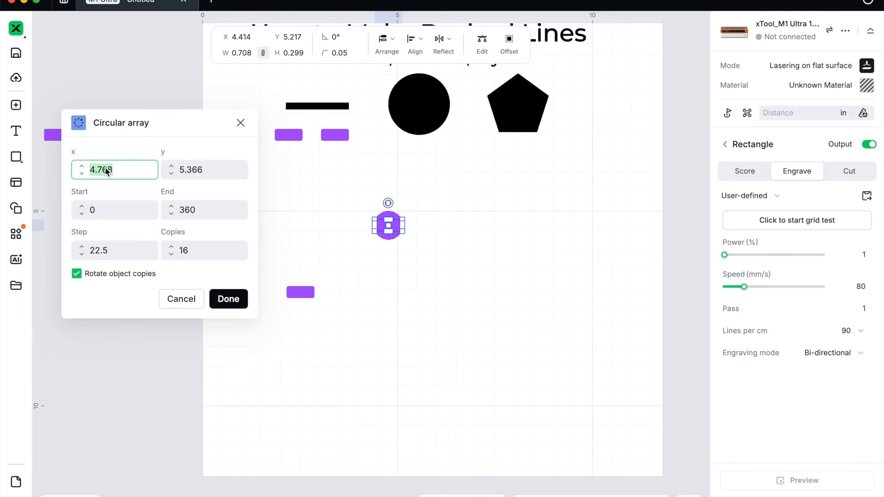
pyautogui.click(198, 177)
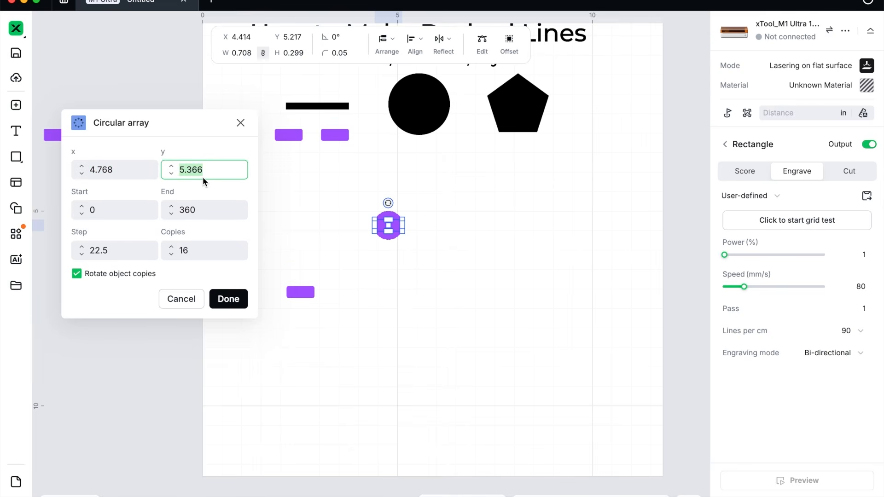
pyautogui.click(115, 172)
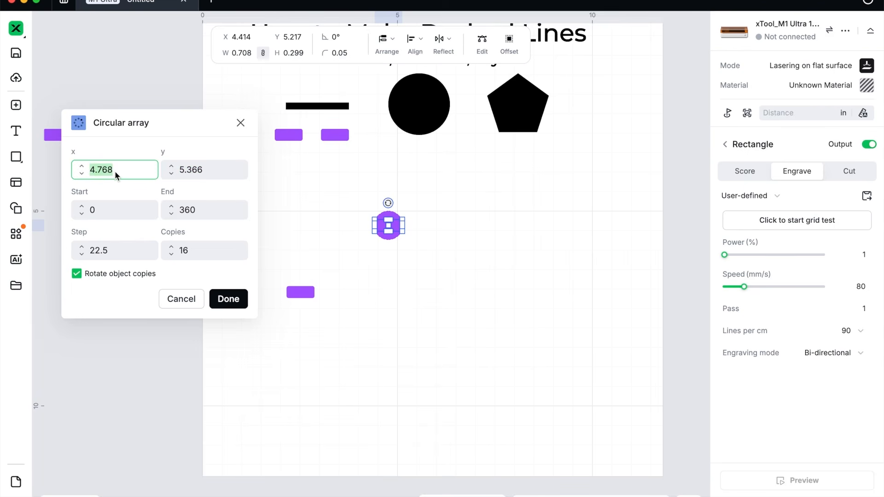
pyautogui.write('5')
pyautogui.press('Tab')
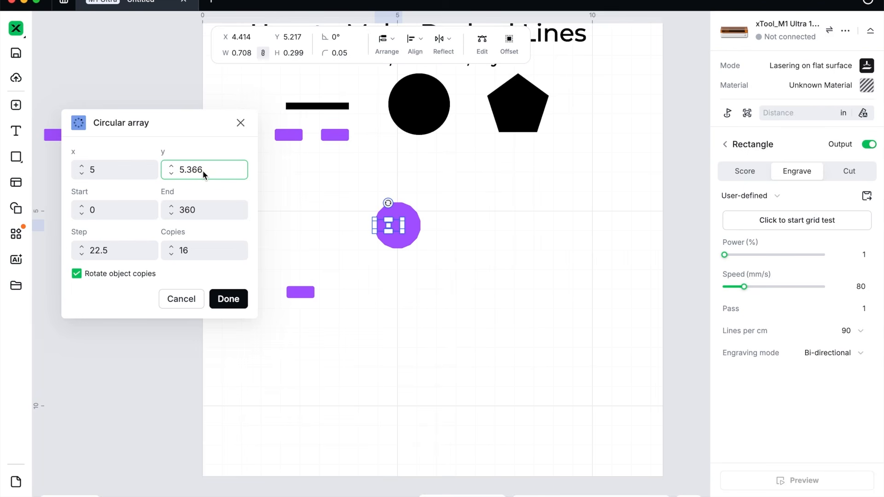
pyautogui.write('10')
pyautogui.press('Tab')
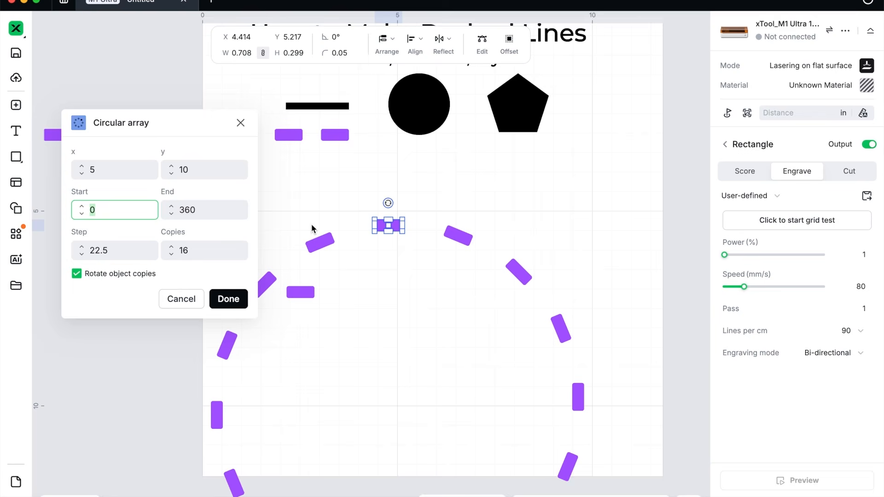
pyautogui.click(228, 299)
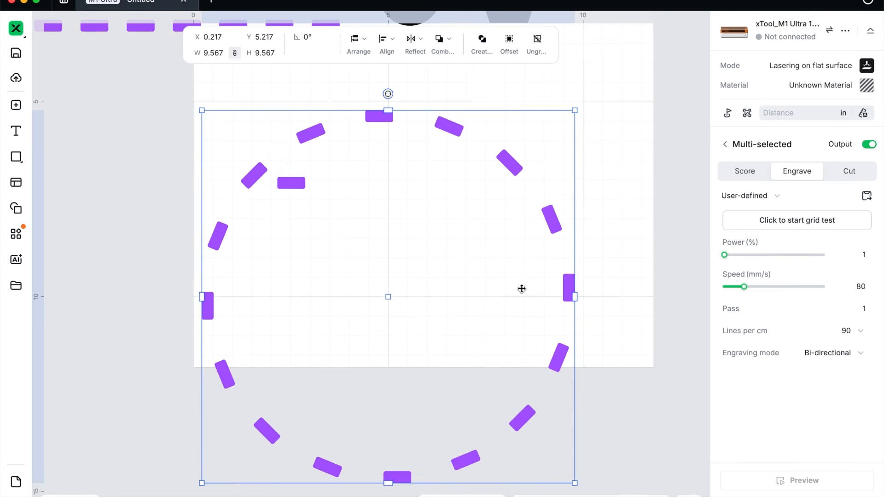
# - Scale the dashed circle down to about 6.45 in across and move it mostly off the work area to the left
pyautogui.moveTo(574, 483); pyautogui.dragTo(487, 395)
pyautogui.moveTo(466, 342); pyautogui.dragTo(458, 330)
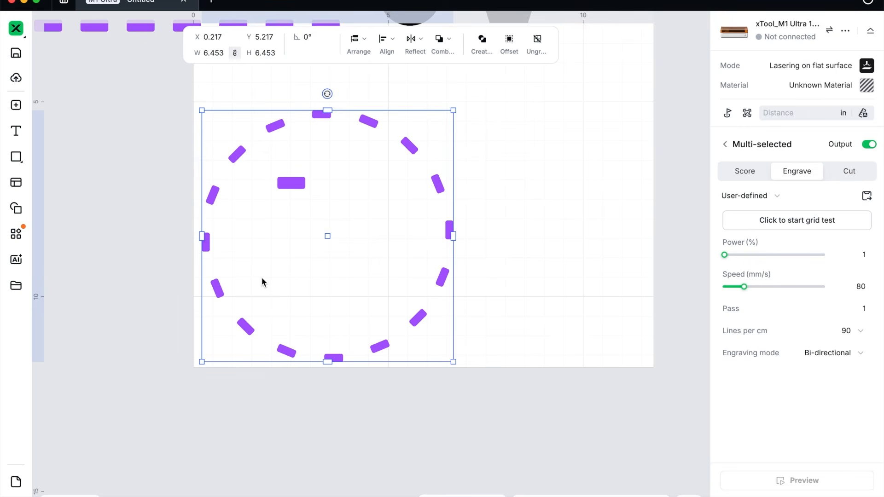
pyautogui.scroll(5, 144, 222)
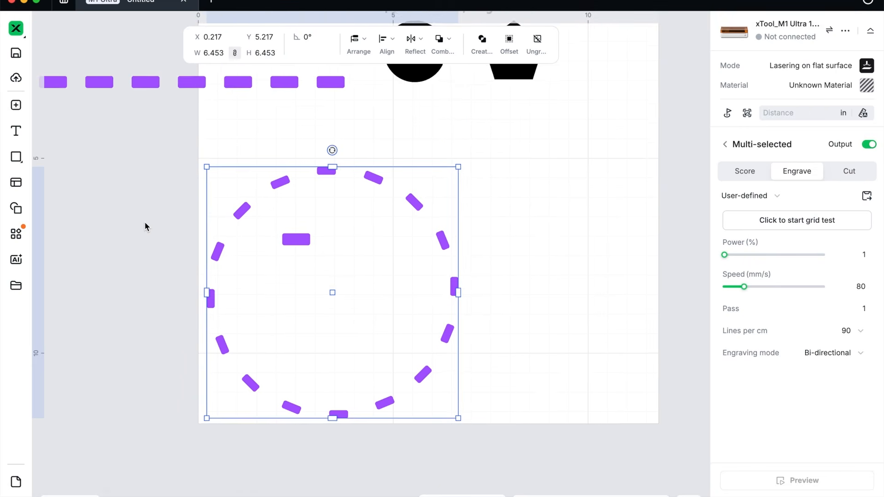
pyautogui.moveTo(395, 233); pyautogui.dragTo(173, 134)
# - Duplicate the black pentagon below the sample shapes and enlarge the copy to about 5.34 by 5.1 in
pyautogui.click(567, 104)
pyautogui.click(424, 247)
pyautogui.click(552, 123)
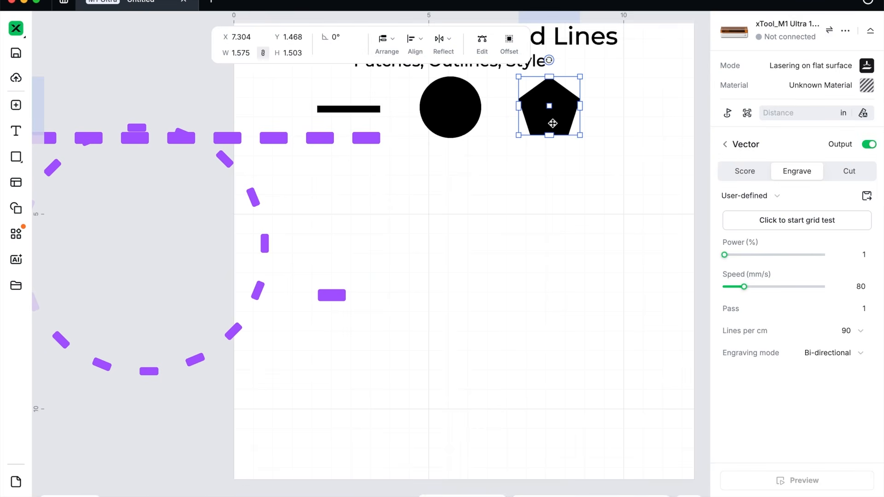
pyautogui.moveTo(565, 108); pyautogui.dragTo(465, 220)
pyautogui.moveTo(481, 249); pyautogui.dragTo(585, 389)
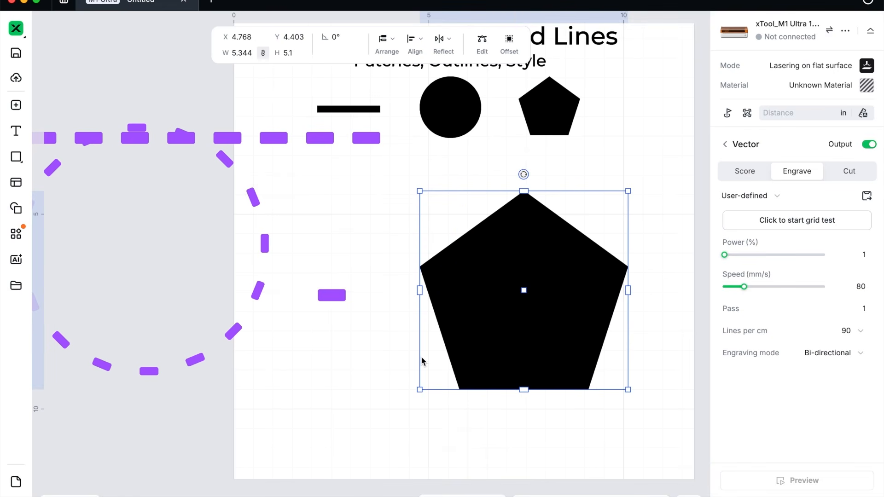
# - Scale the remaining single purple rectangle down to about 0.365 by 0.154 in
pyautogui.hscroll(2, 420, 356)
pyautogui.click(284, 304)
pyautogui.moveTo(303, 312); pyautogui.dragTo(291, 304)
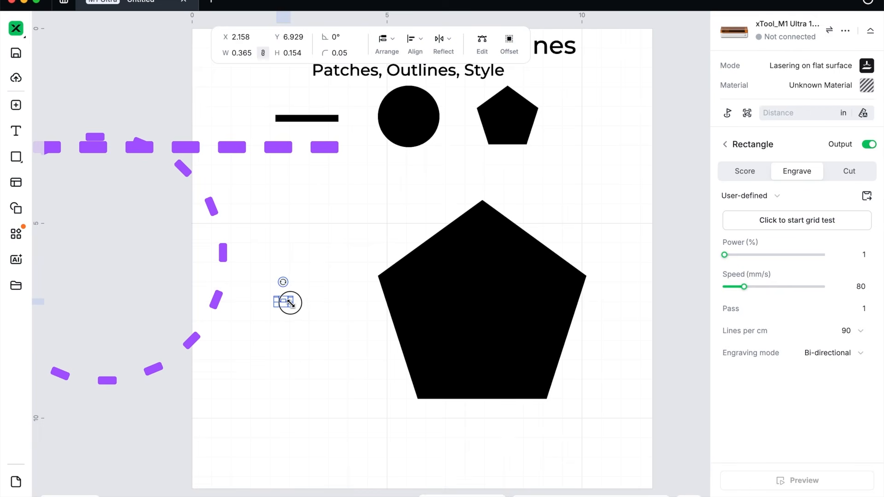
pyautogui.click(291, 368)
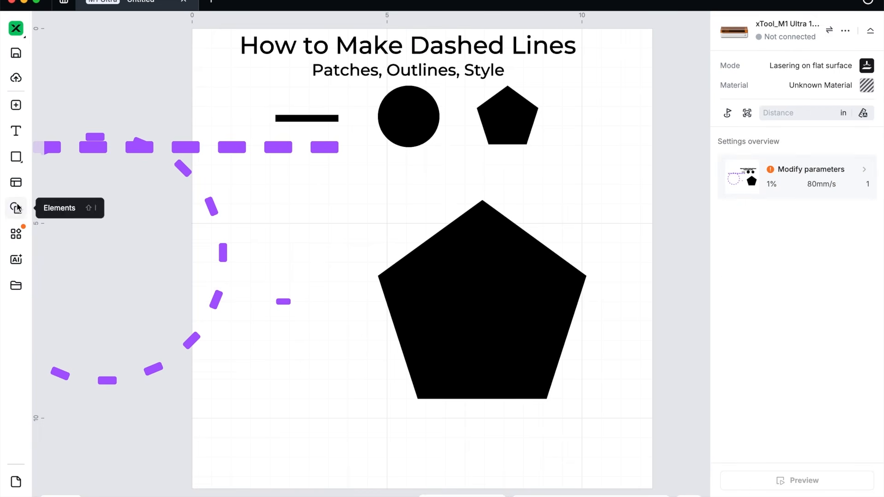
# - Switch the large pentagon to Score processing and move it to the red layer
pyautogui.click(491, 288)
pyautogui.click(739, 171)
pyautogui.click(611, 204)
pyautogui.click(523, 249)
pyautogui.rightClick(527, 251)
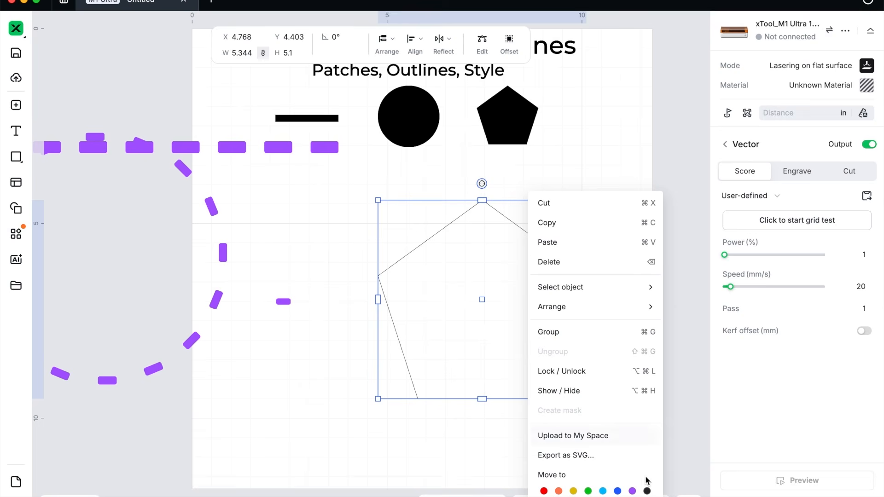
pyautogui.click(544, 490)
pyautogui.click(346, 383)
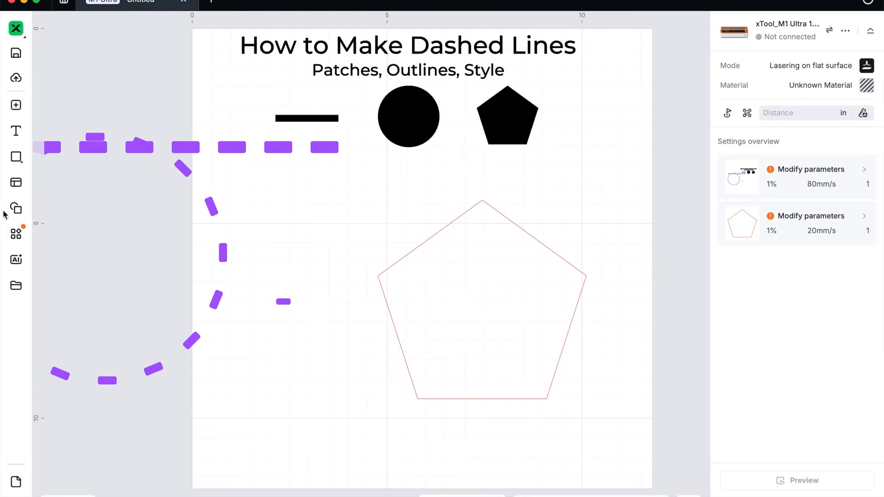
# - Start a Grid array of the small purple rectangle with 1 row and an X spacing of 0.159 in
pyautogui.click(284, 302)
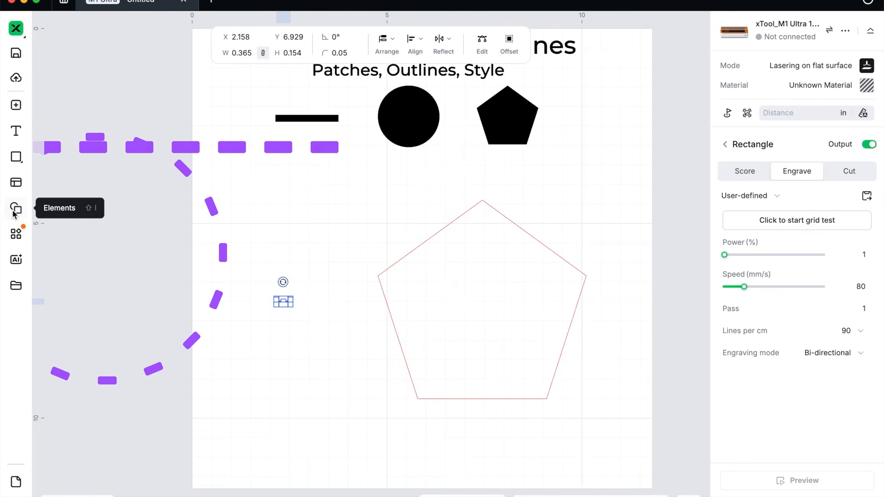
pyautogui.click(15, 234)
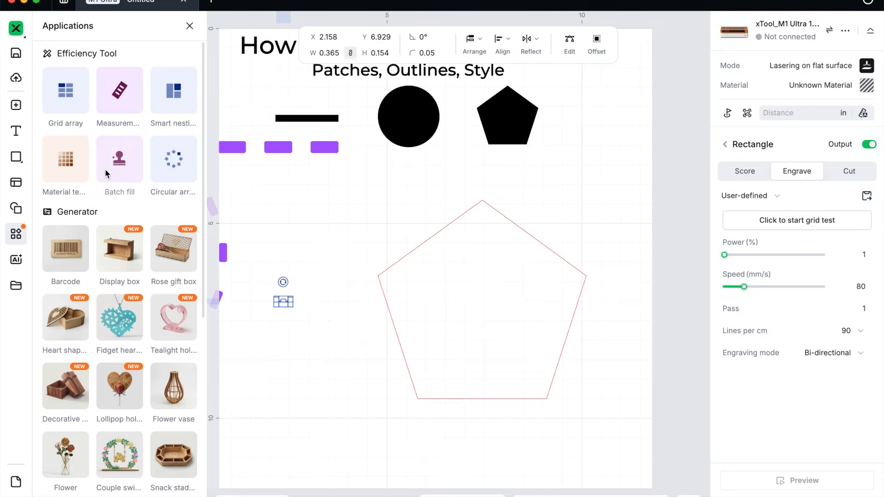
pyautogui.click(68, 94)
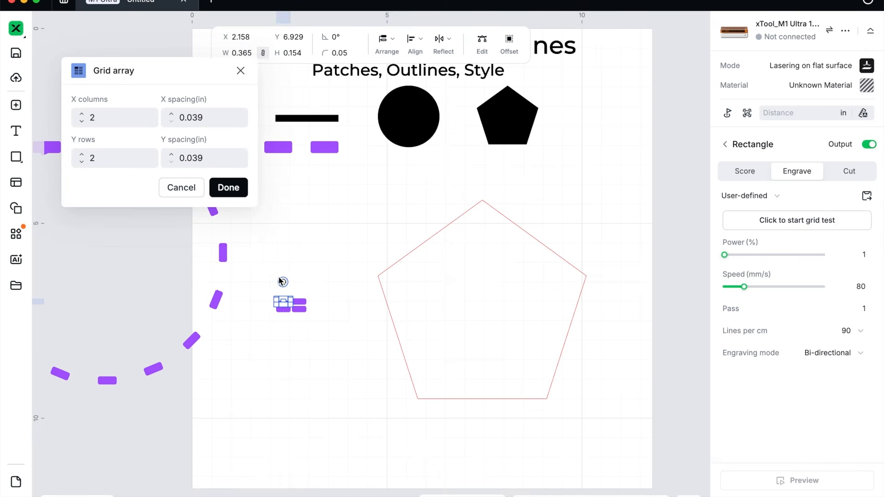
pyautogui.click(82, 162)
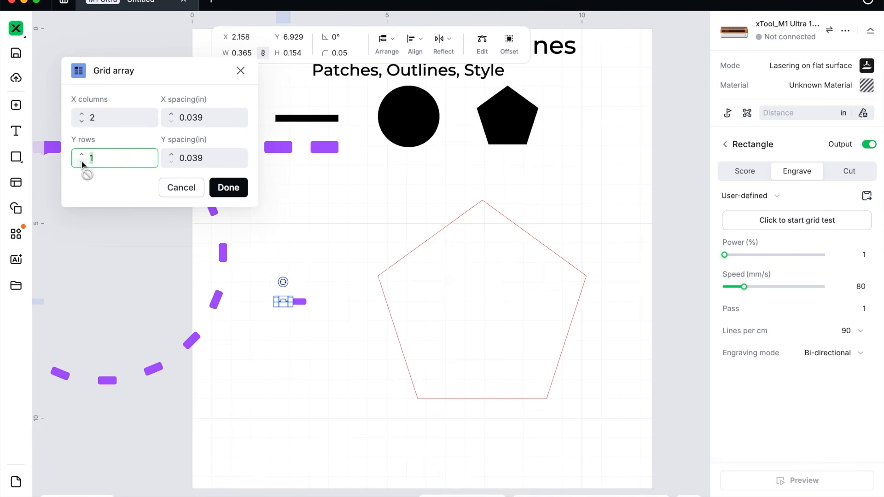
pyautogui.click(171, 117)
pyautogui.click(172, 113)
pyautogui.click(171, 113)
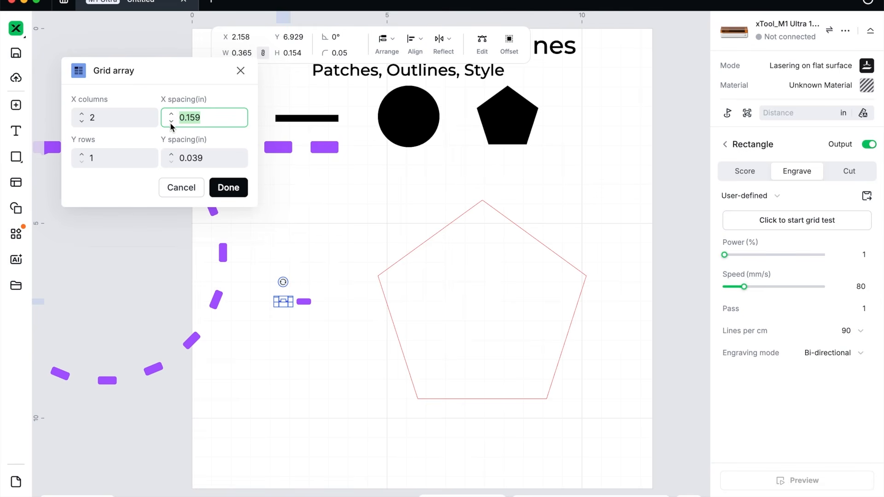
# - Set the array to 7 columns and create the row of dashes
pyautogui.click(81, 112)
pyautogui.click(81, 112)
pyautogui.click(81, 112)
pyautogui.click(81, 112)
pyautogui.click(81, 112)
pyautogui.click(80, 112)
pyautogui.click(81, 122)
pyautogui.click(82, 122)
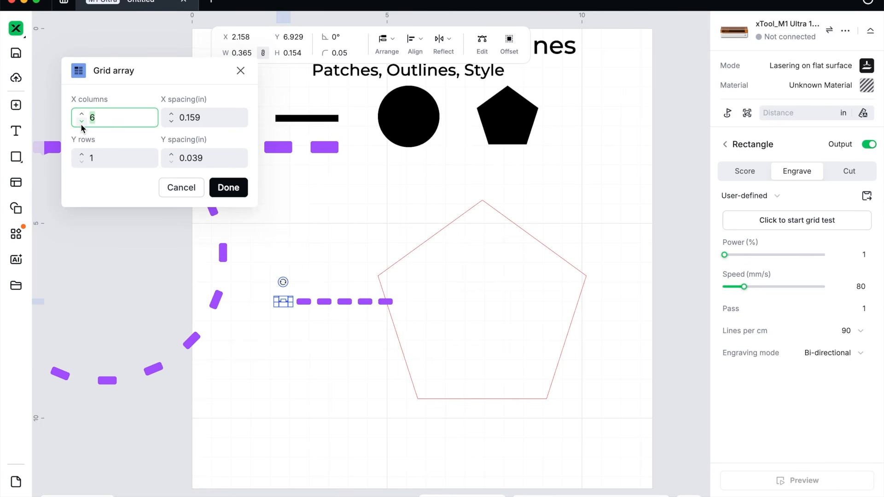
pyautogui.click(83, 114)
pyautogui.click(228, 193)
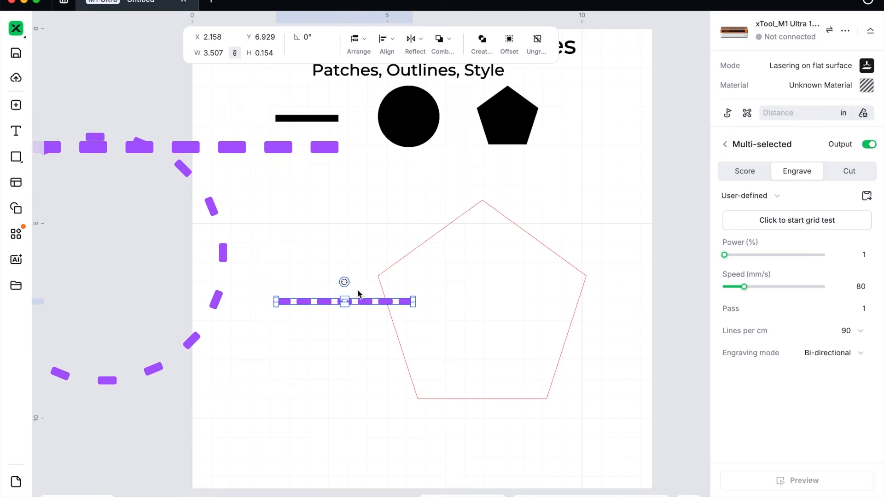
# - Move the dashed row to the large pentagon and rotate it to run parallel to the upper-left edge
pyautogui.moveTo(339, 286); pyautogui.dragTo(435, 252)
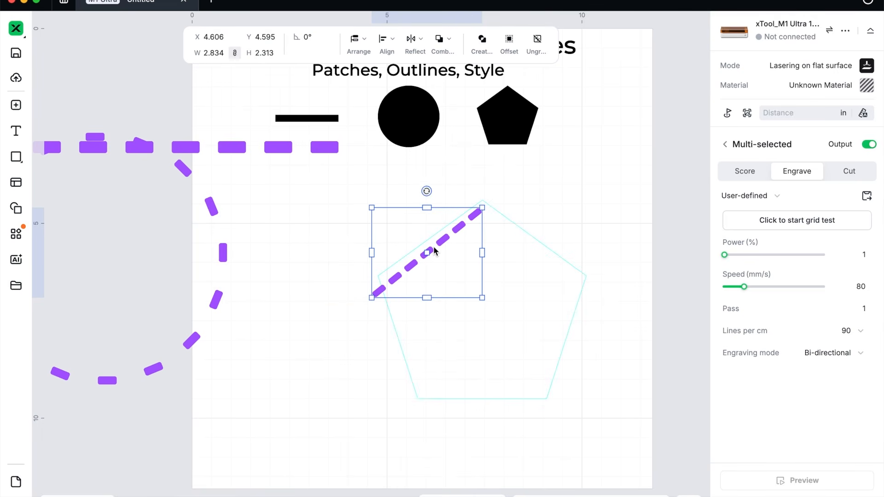
pyautogui.moveTo(427, 191); pyautogui.dragTo(429, 195)
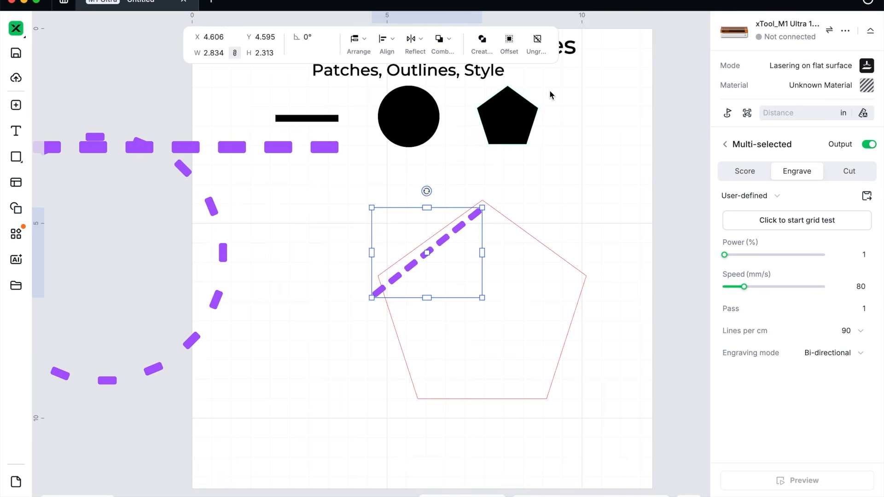
pyautogui.moveTo(523, 108); pyautogui.dragTo(520, 108)
pyautogui.click(450, 257)
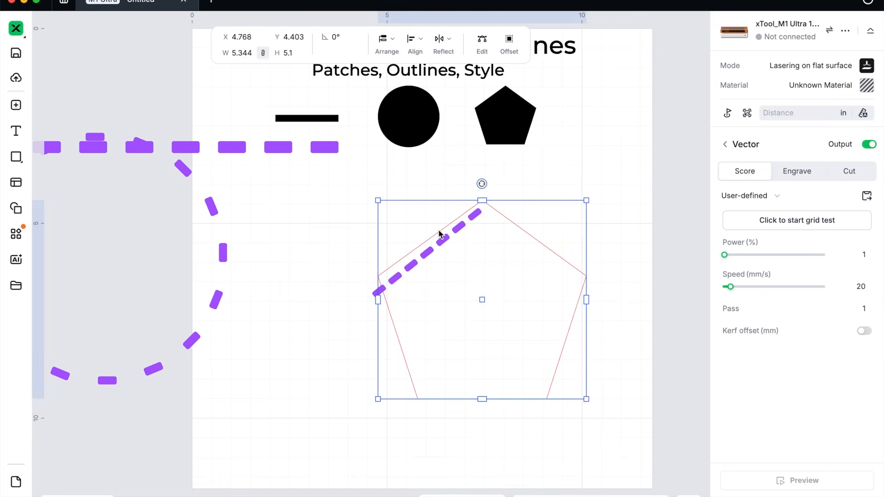
pyautogui.click(256, 265)
pyautogui.click(401, 283)
pyautogui.click(335, 272)
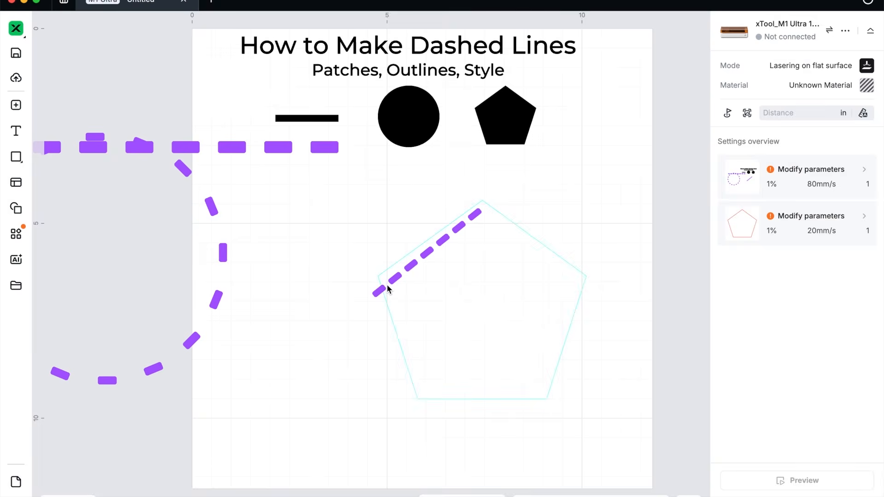
# - Ungroup the slanted dashed row and delete its lowest dash, which extends past the pentagon
pyautogui.click(380, 290)
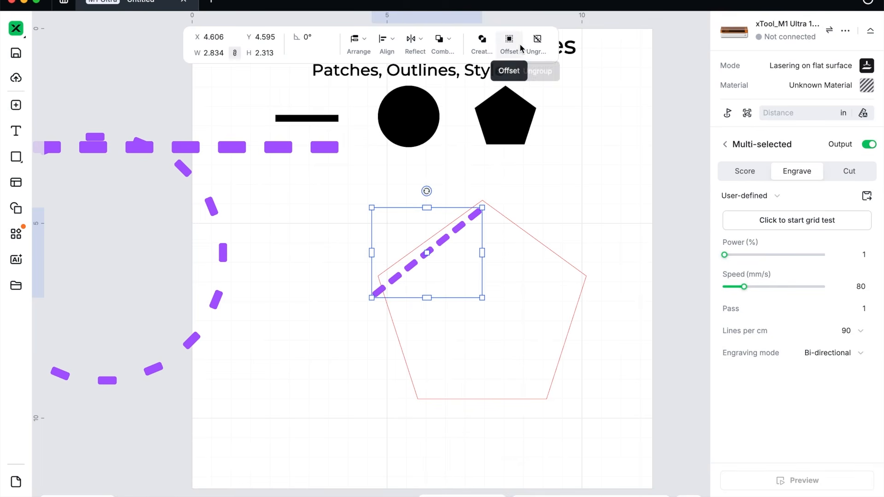
pyautogui.click(536, 40)
pyautogui.click(461, 131)
pyautogui.click(378, 290)
pyautogui.press('Delete')
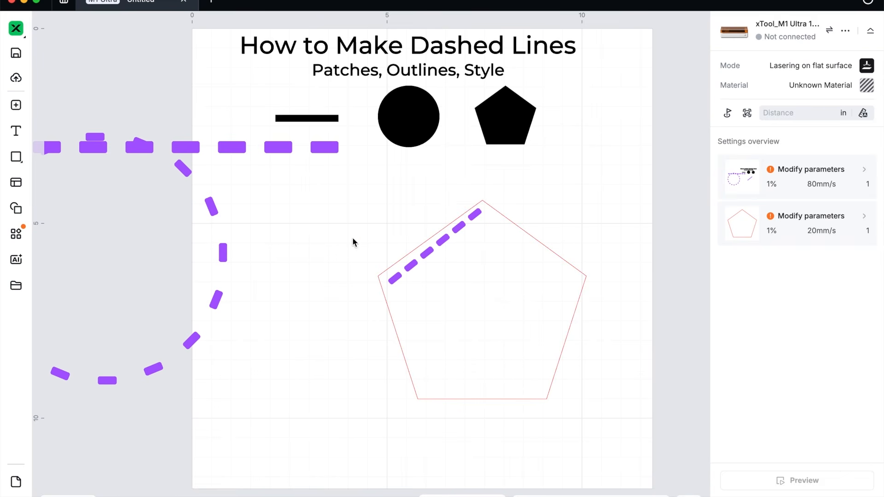
# - Move the dashed circle down and to the right, closer to the large pentagon
pyautogui.moveTo(225, 252); pyautogui.dragTo(304, 302)
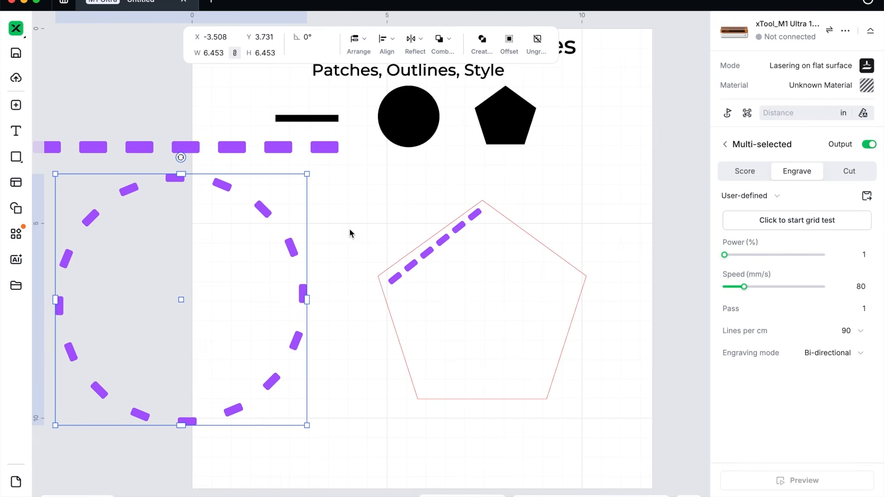
pyautogui.scroll(2, 349, 233)
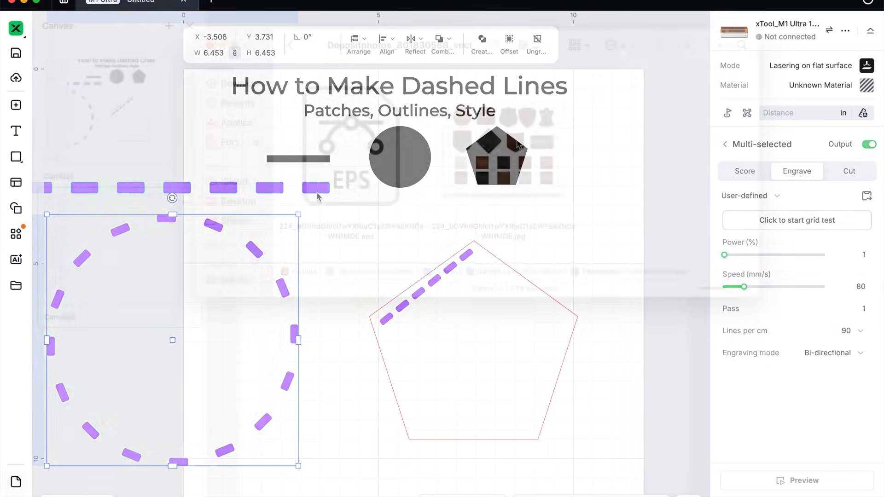
# - Import the leather patches image onto Canvas2 at its original size and shift it to the right
pyautogui.moveTo(399, 381); pyautogui.dragTo(381, 402)
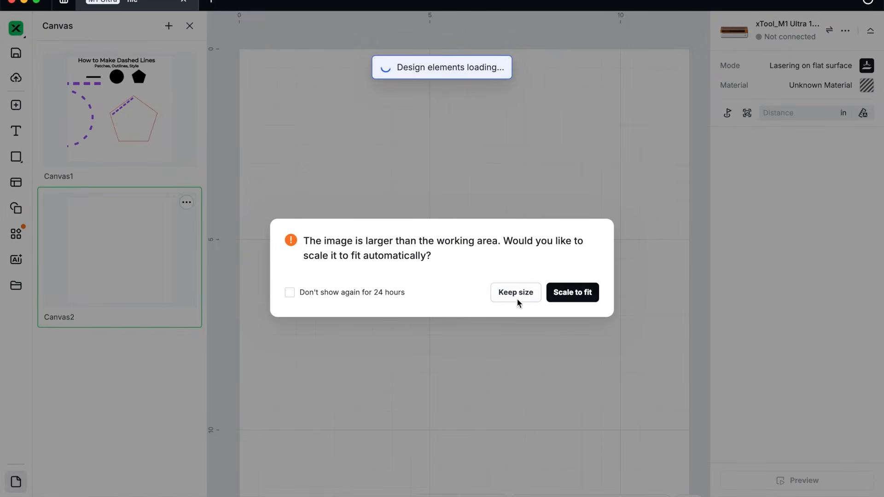
pyautogui.click(517, 296)
pyautogui.scroll(-5, 517, 295)
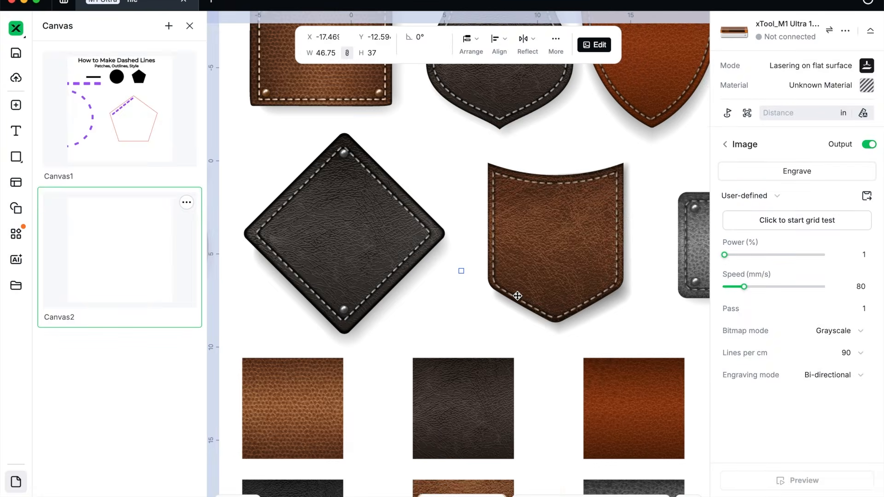
pyautogui.hscroll(5, 517, 296)
pyautogui.moveTo(517, 296); pyautogui.dragTo(446, 249)
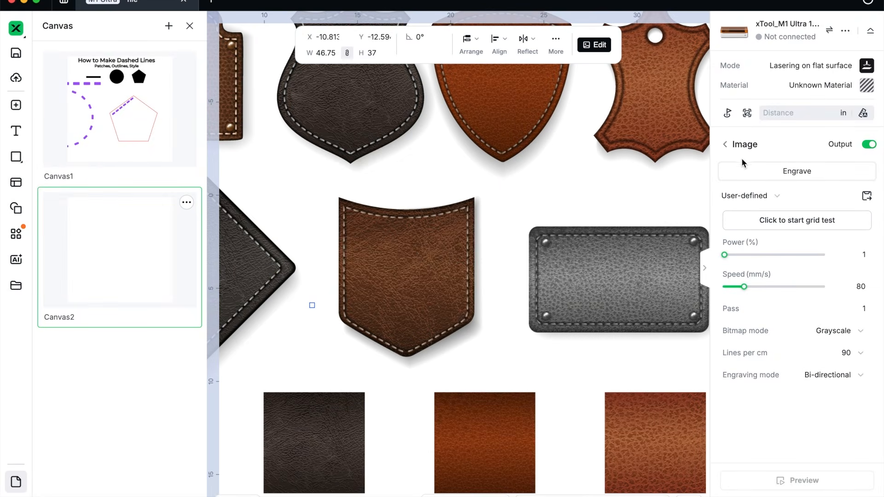
# - Crop the image to the brown pocket-shaped patch in the second row, about 9.884 by 10.221 in
pyautogui.click(599, 45)
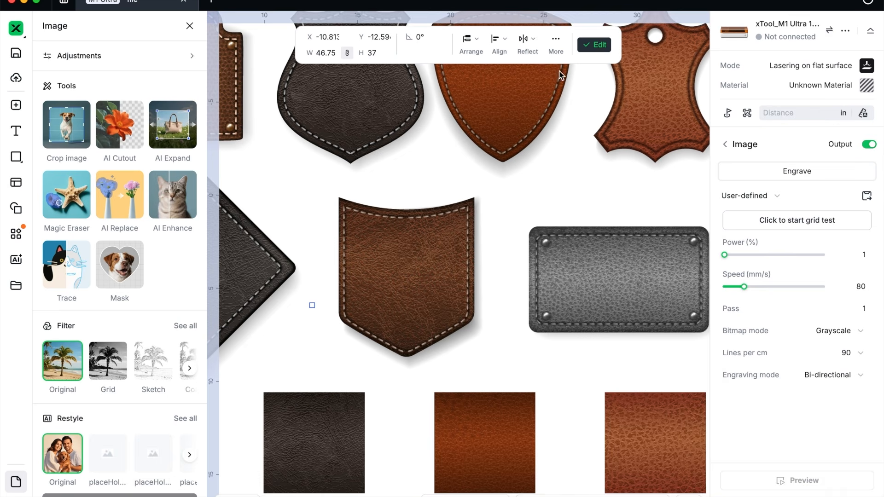
pyautogui.click(85, 138)
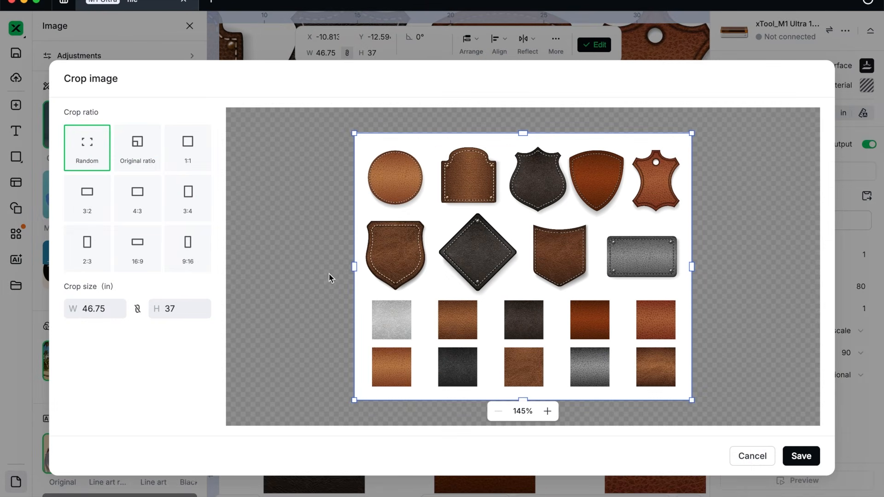
pyautogui.moveTo(354, 268); pyautogui.dragTo(526, 268)
pyautogui.moveTo(605, 267); pyautogui.dragTo(511, 267)
pyautogui.moveTo(523, 400); pyautogui.dragTo(524, 295)
pyautogui.moveTo(523, 186); pyautogui.dragTo(516, 284)
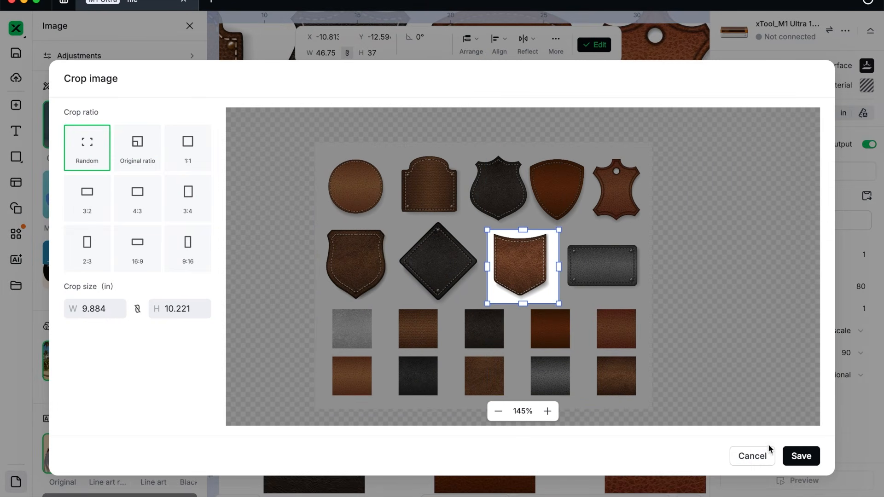
pyautogui.click(800, 456)
# - Move the cropped patch onto the work area and set its height to 4 in
pyautogui.hscroll(-5, 450, 278)
pyautogui.scroll(-5, 450, 279)
pyautogui.moveTo(345, 87); pyautogui.dragTo(473, 240)
pyautogui.scroll(10, 461, 265)
pyautogui.click(377, 54)
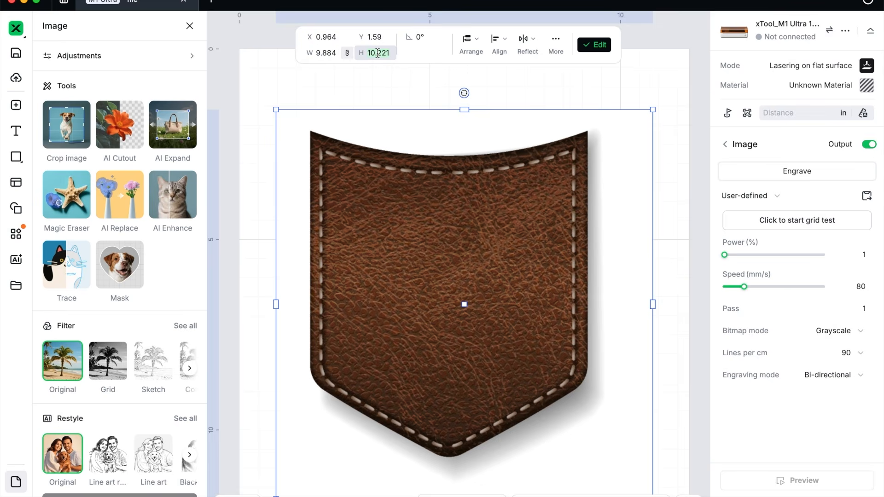
pyautogui.write('4')
pyautogui.press('Return')
# - Measure the length of the patch's left edge with the measurement tool
pyautogui.click(408, 185)
pyautogui.click(22, 234)
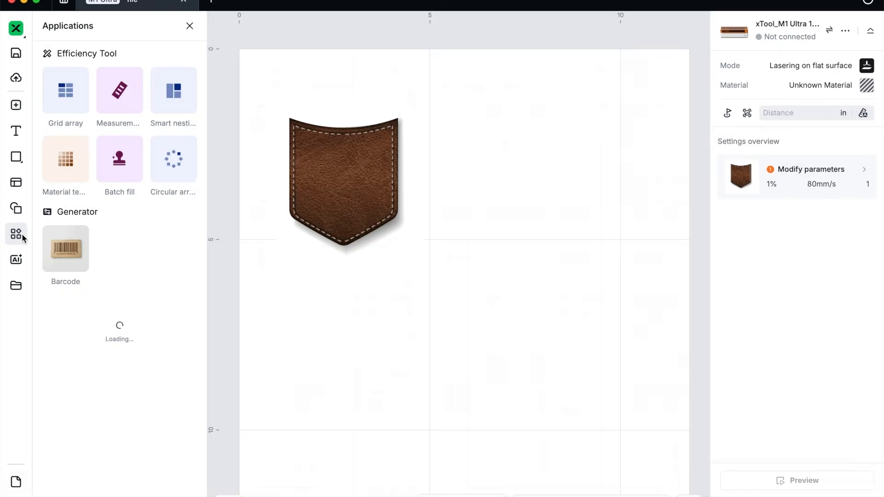
pyautogui.click(108, 102)
pyautogui.moveTo(290, 120); pyautogui.dragTo(289, 242)
# - Enlarge the patch image to about 4.603 by 4.761 in and measure its left edge again
pyautogui.click(366, 212)
pyautogui.moveTo(423, 262); pyautogui.dragTo(452, 289)
pyautogui.click(228, 150)
pyautogui.moveTo(291, 132); pyautogui.dragTo(291, 266)
pyautogui.click(238, 69)
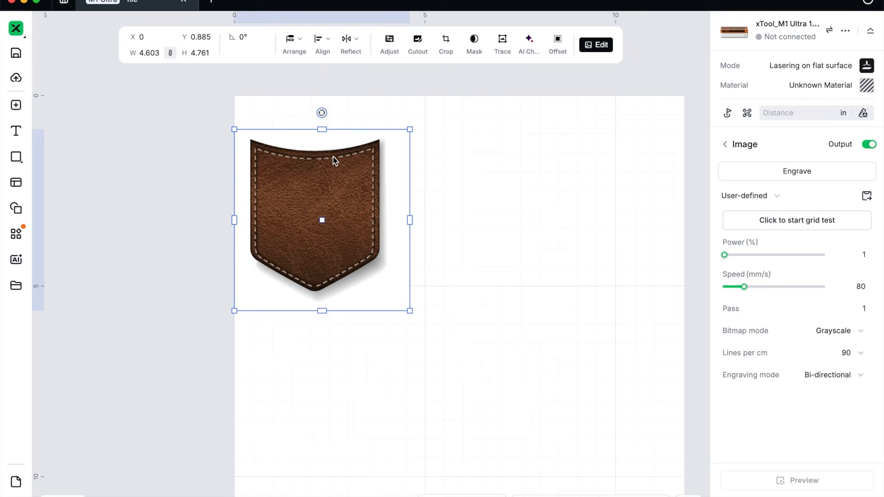
# - Draw a small rectangle beside the patch and set its corner radius to 0.05 in
pyautogui.press('r')
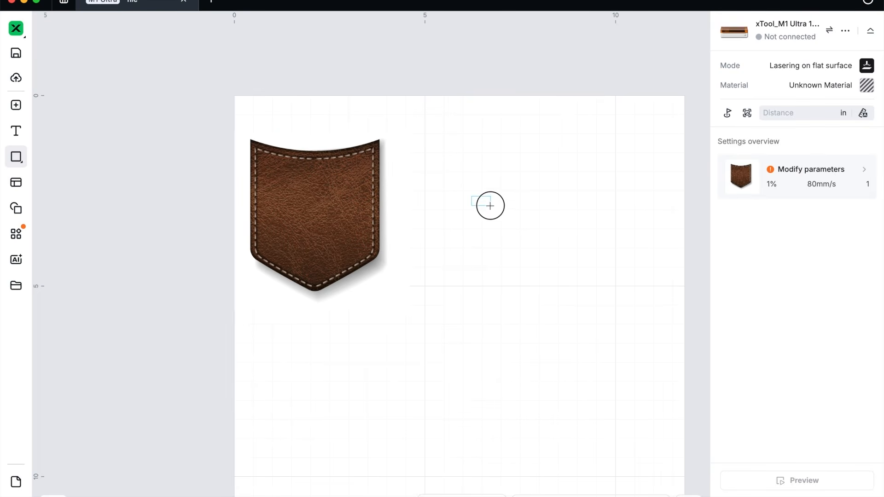
pyautogui.moveTo(490, 206); pyautogui.dragTo(490, 206)
pyautogui.click(340, 52)
pyautogui.write('.05')
pyautogui.press('Return')
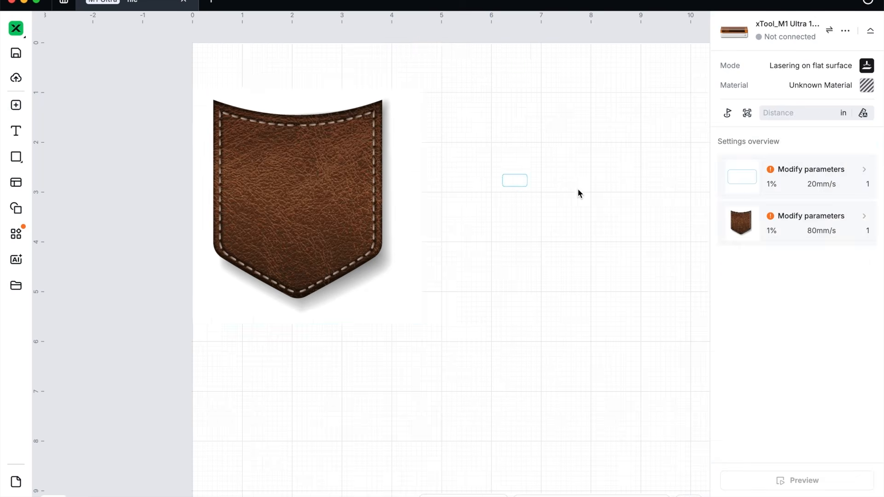
# - Scale the rounded rectangle down to about half its size and switch it to Engrave processing
pyautogui.click(520, 186)
pyautogui.moveTo(525, 182); pyautogui.dragTo(518, 177)
pyautogui.click(576, 219)
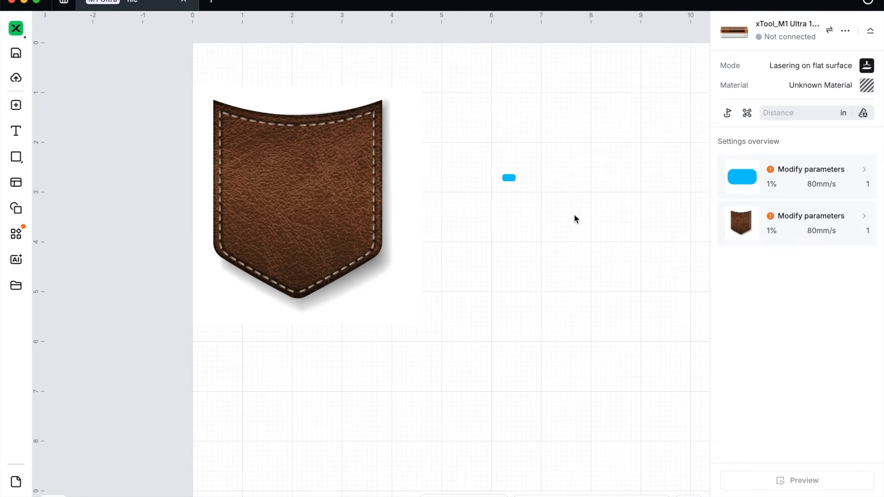
# - Shrink the blue rectangle to about 0.159 by 0.061 in over the patch's right stitching and set its corner radius to 0.02 in
pyautogui.click(510, 183)
pyautogui.scroll(5, 511, 183)
pyautogui.click(343, 53)
pyautogui.press('BackSpace')
pyautogui.press('BackSpace')
pyautogui.write('2')
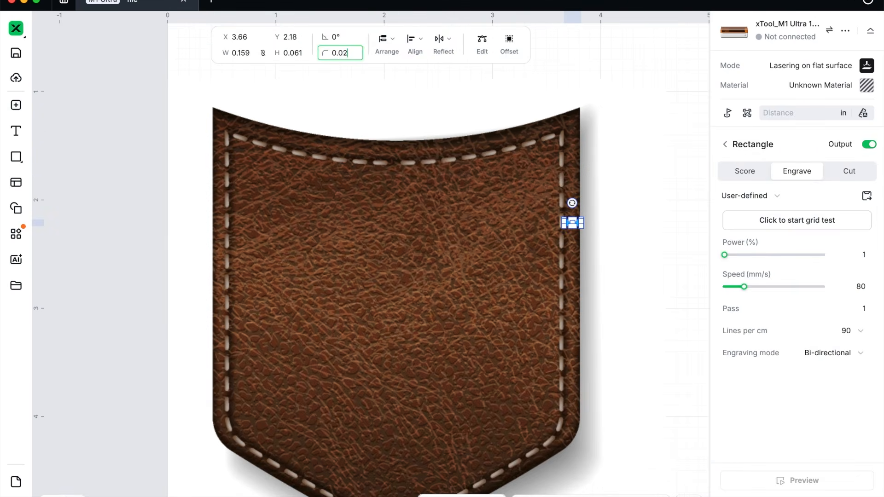
pyautogui.press('Return')
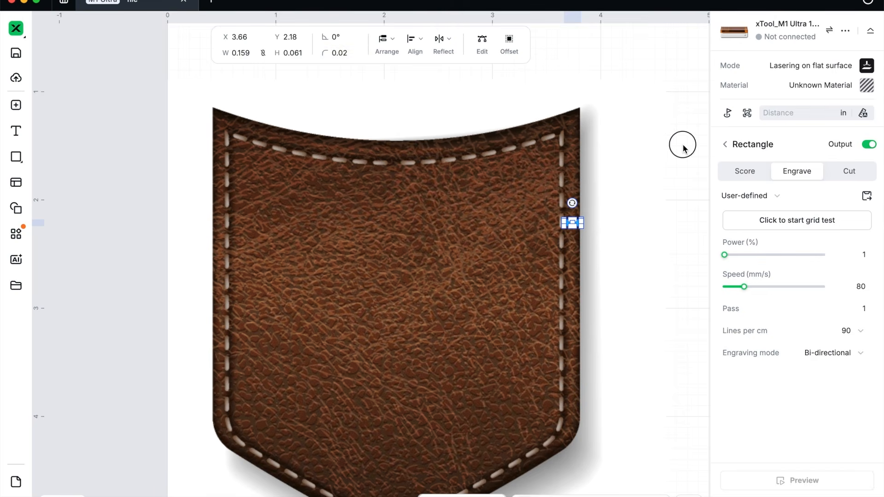
# - Move the small blue dash to the upper-left area of the patch, just below the stitching
pyautogui.click(681, 146)
pyautogui.moveTo(571, 226); pyautogui.dragTo(242, 173)
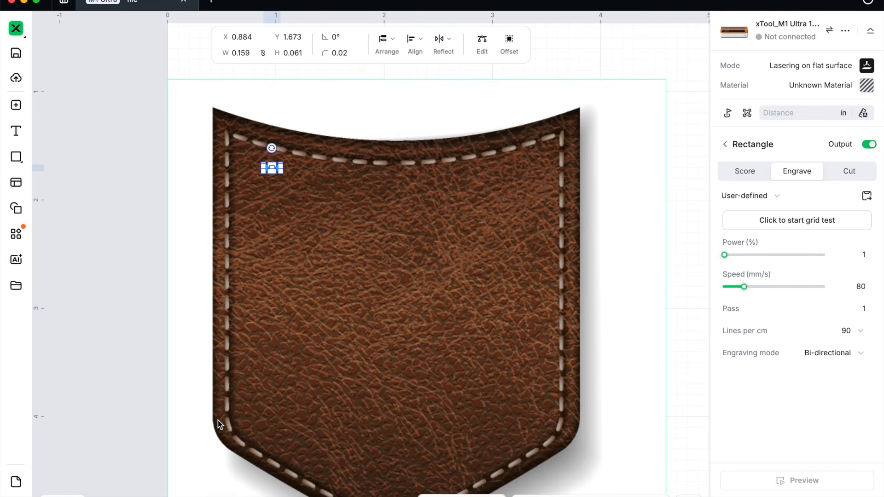
pyautogui.scroll(2, 290, 193)
pyautogui.hscroll(-5, 288, 193)
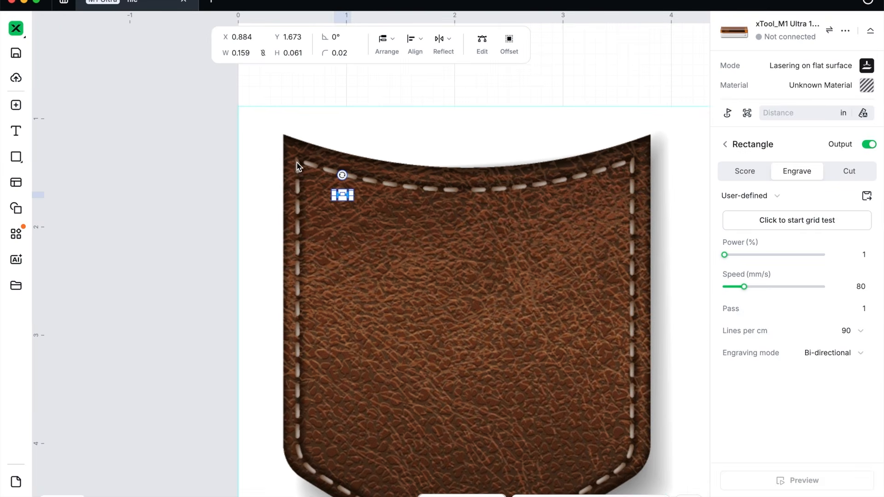
# - Rotate the patch image by -90° so its straight side stitching runs horizontally
pyautogui.click(487, 306)
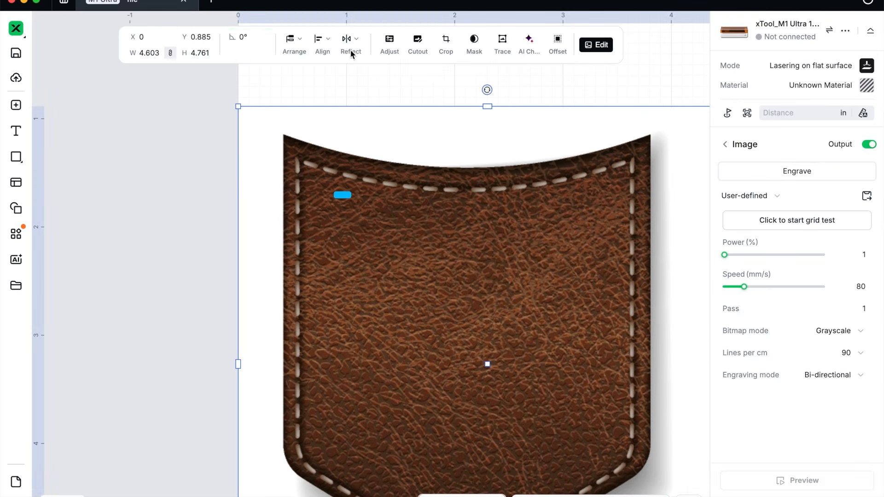
pyautogui.write('-90')
pyautogui.press('Return')
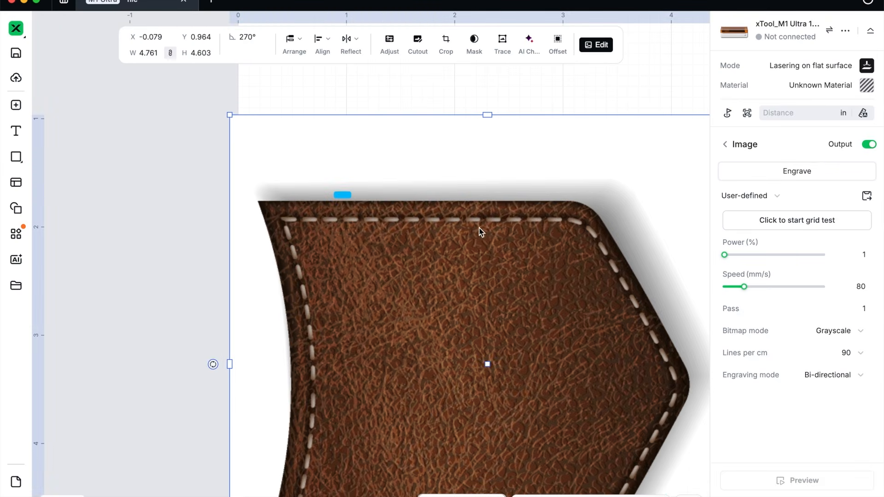
# - Move the blue dash onto the starting end of the patch's upper stitching and set up a grid array of it with one row
pyautogui.moveTo(342, 194); pyautogui.dragTo(288, 221)
pyautogui.click(18, 236)
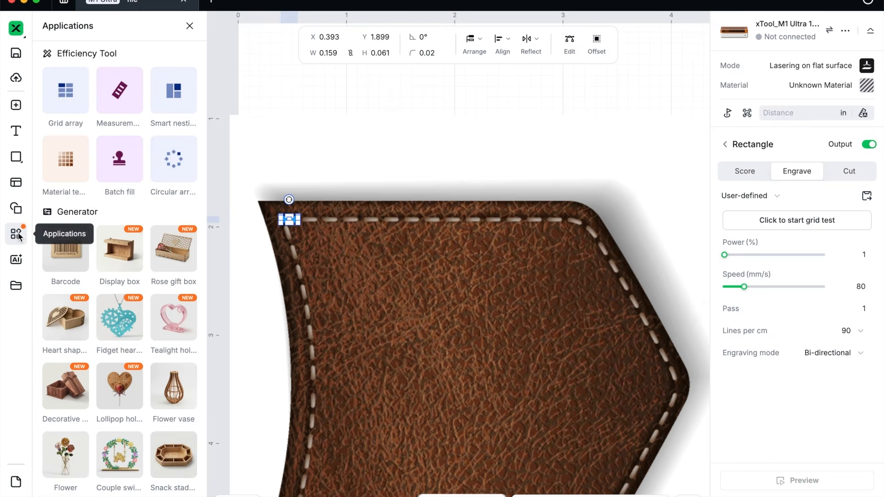
pyautogui.click(65, 90)
pyautogui.click(81, 162)
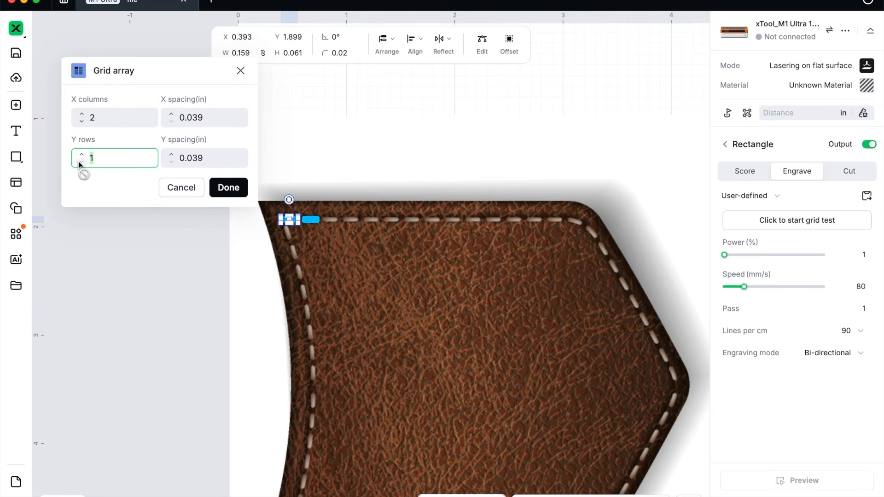
# - Set the array to 14 columns with 0.039 in spacing and create the dashed line along the upper stitching
pyautogui.click(170, 116)
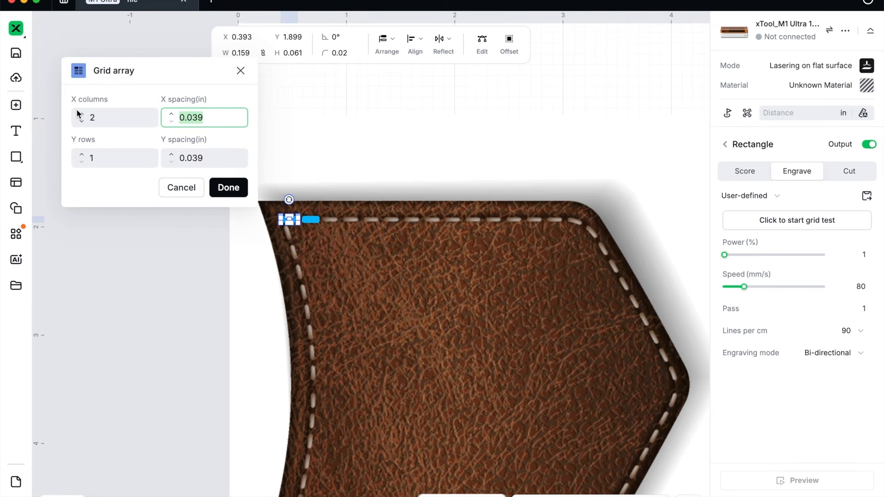
pyautogui.click(80, 114)
pyautogui.click(80, 114)
pyautogui.click(80, 114)
pyautogui.click(80, 113)
pyautogui.click(80, 114)
pyautogui.click(79, 113)
pyautogui.click(80, 114)
pyautogui.click(79, 113)
pyautogui.click(80, 114)
pyautogui.click(80, 113)
pyautogui.click(80, 114)
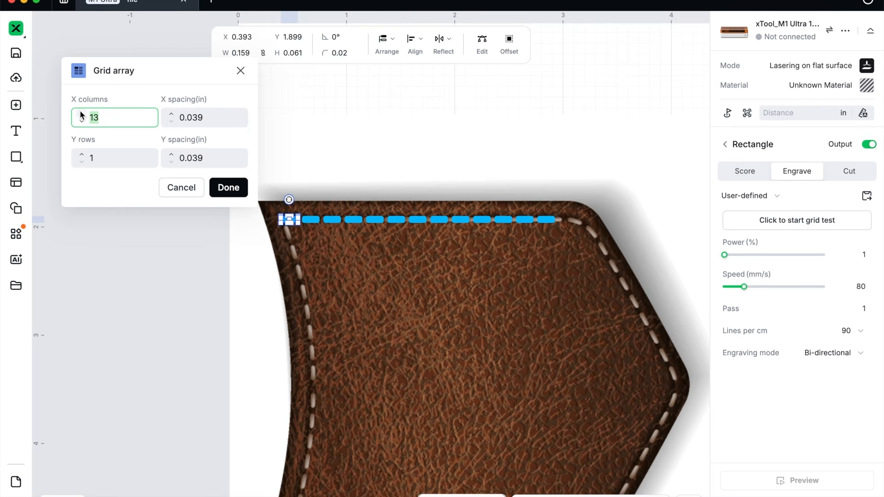
pyautogui.click(228, 187)
# - Copy the dashed line onto the patch's lower straight stitching and left-align the two lines
pyautogui.scroll(-3, 441, 176)
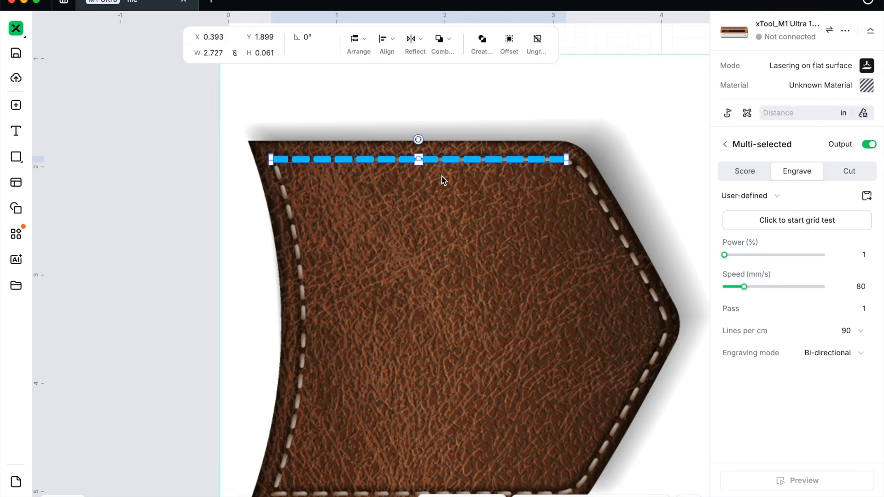
pyautogui.moveTo(441, 176); pyautogui.dragTo(402, 491)
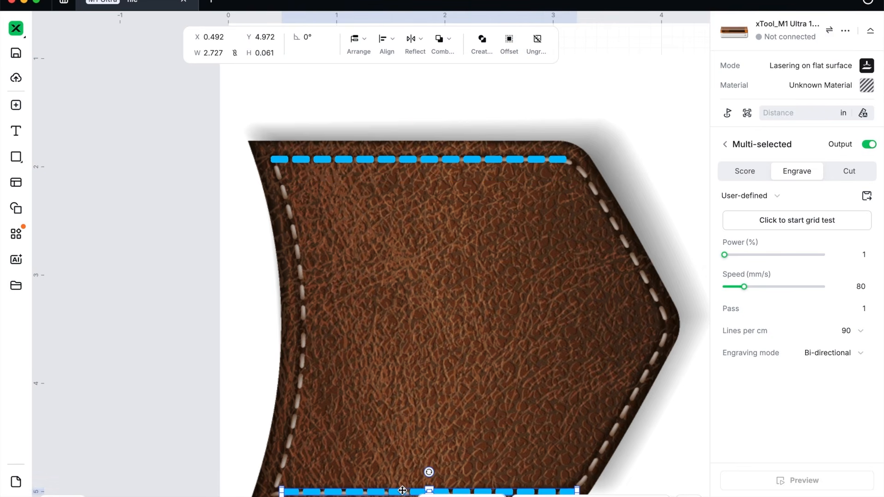
pyautogui.keyDown('shift'); pyautogui.click(408, 159); pyautogui.keyUp('shift')
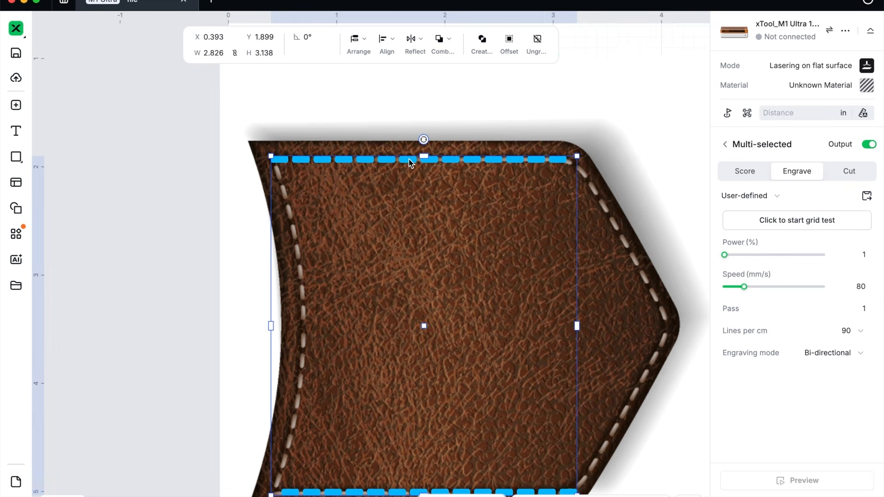
pyautogui.click(384, 52)
pyautogui.click(378, 96)
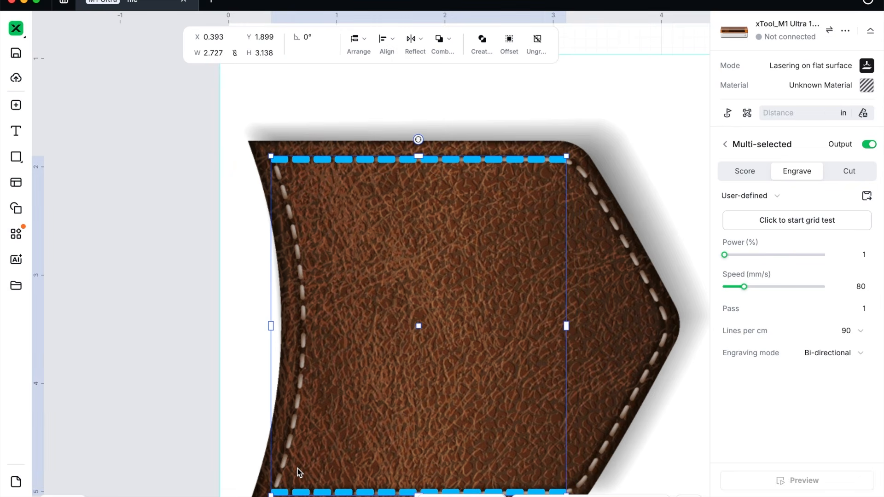
# - Rotate the patch image together with both dashed lines by 90° so the patch stands upright
pyautogui.click(169, 140)
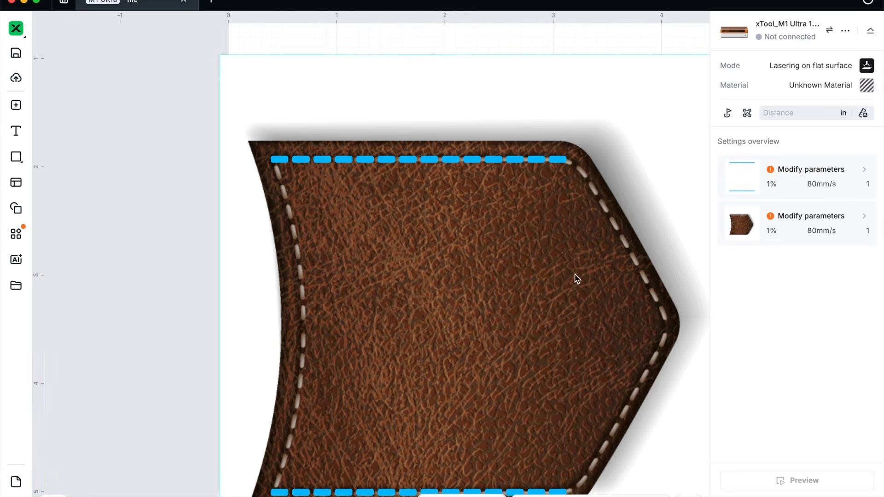
pyautogui.press('super+0')
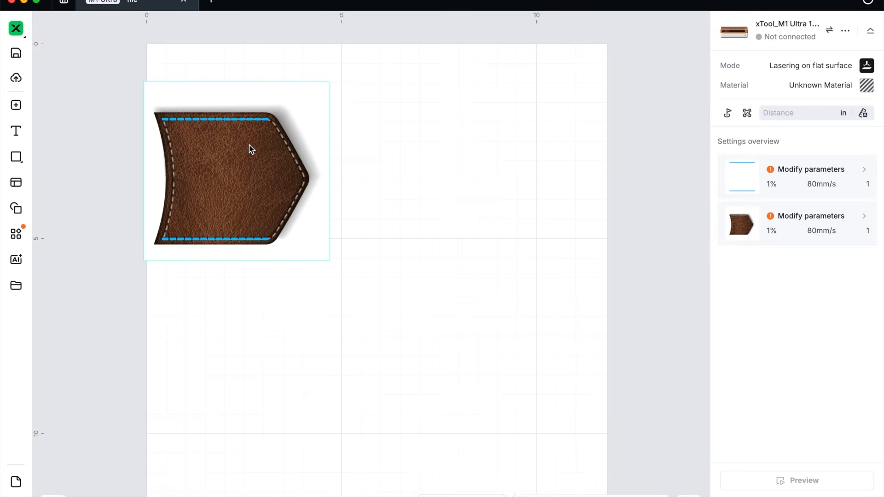
pyautogui.moveTo(103, 73); pyautogui.dragTo(313, 260)
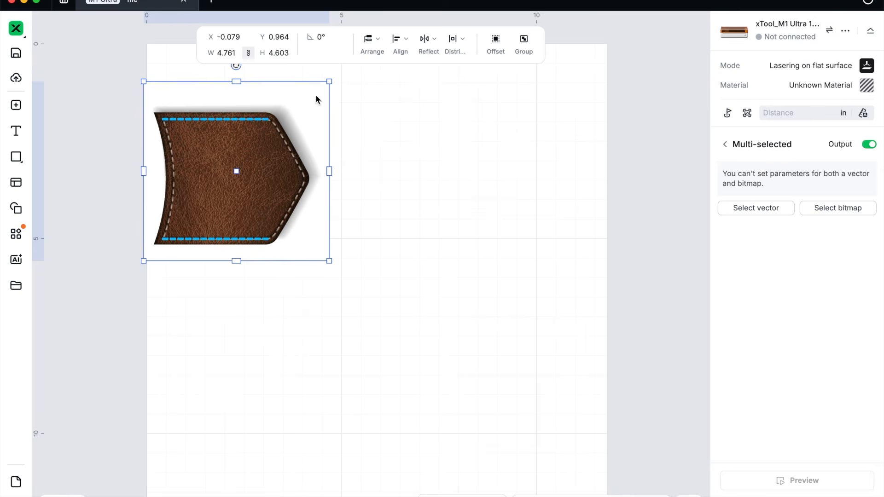
pyautogui.click(337, 38)
pyautogui.write('90')
pyautogui.press('Return')
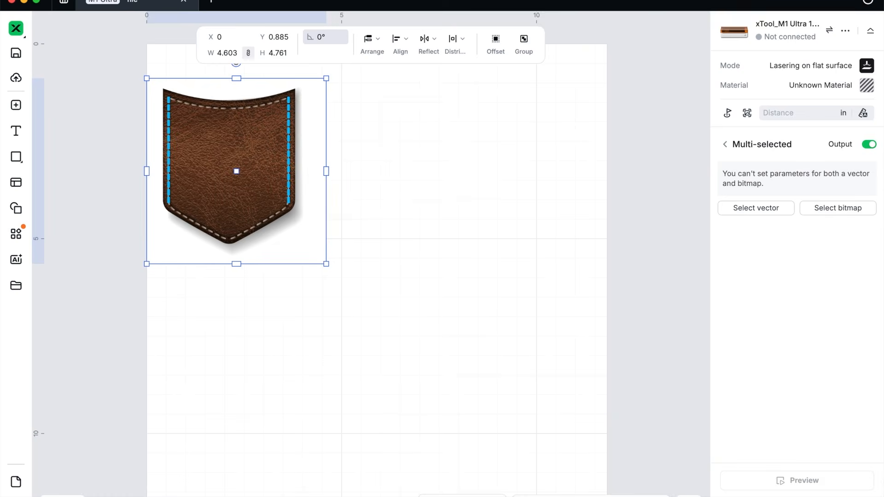
# - Duplicate the right vertical dashed line and tilt it along the lower-right slanted stitching, starting at the patch's bottom tip
pyautogui.scroll(2, 357, 225)
pyautogui.scroll(1, 358, 226)
pyautogui.moveTo(339, 276); pyautogui.dragTo(503, 304)
pyautogui.click(431, 145)
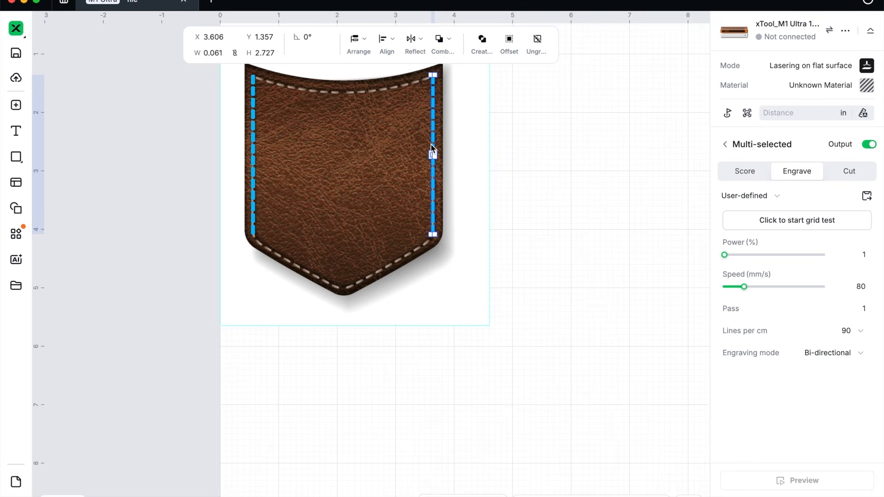
pyautogui.press('super+d')
pyautogui.moveTo(442, 68); pyautogui.dragTo(451, 220)
pyautogui.scroll(9, 462, 219)
pyautogui.moveTo(470, 101)
pyautogui.mouseDown()
pyautogui.moveTo(478, 107)
pyautogui.moveTo(469, 112)
pyautogui.mouseUp()
pyautogui.moveTo(474, 225); pyautogui.dragTo(470, 240)
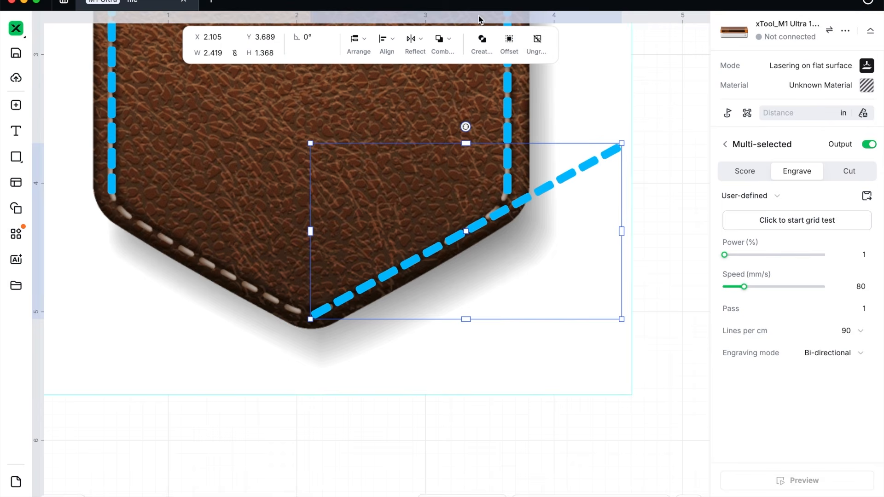
# - Ungroup the slanted dashed line and lock the patch image using the object list
pyautogui.click(427, 66)
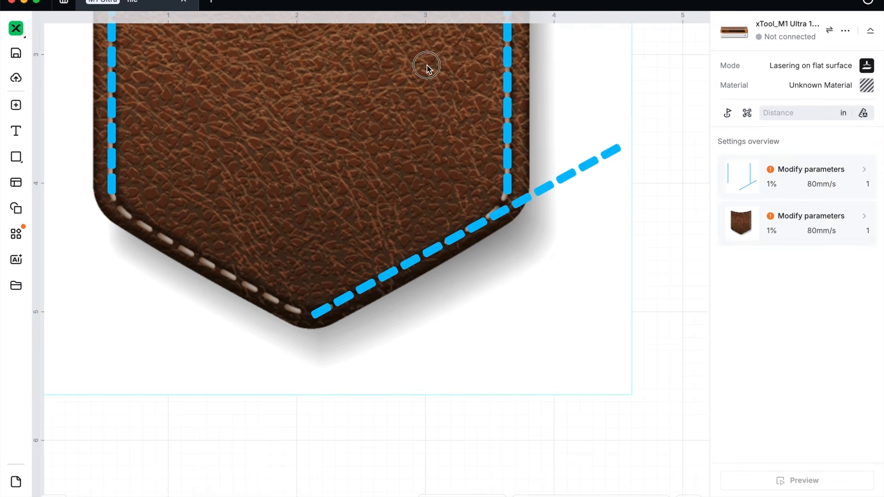
pyautogui.click(426, 66)
pyautogui.click(16, 495)
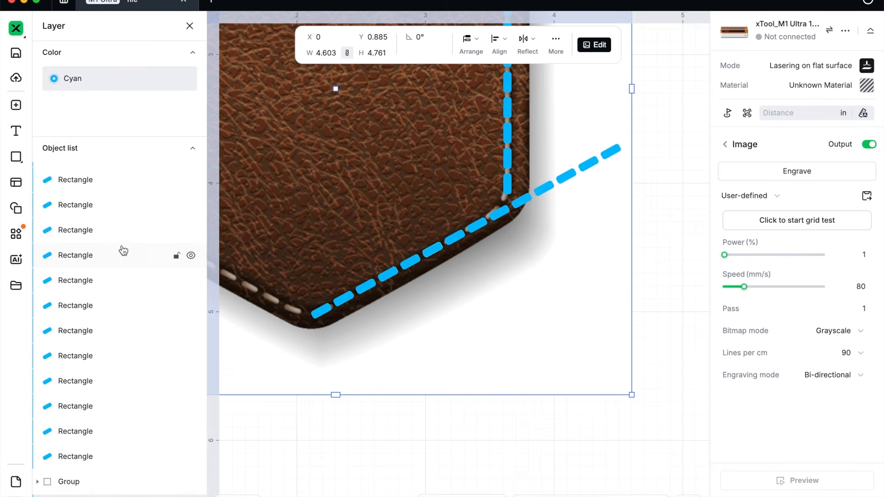
# - Delete the five dashes of the slanted line that extend beyond the patch's lower-right corner
pyautogui.click(525, 199)
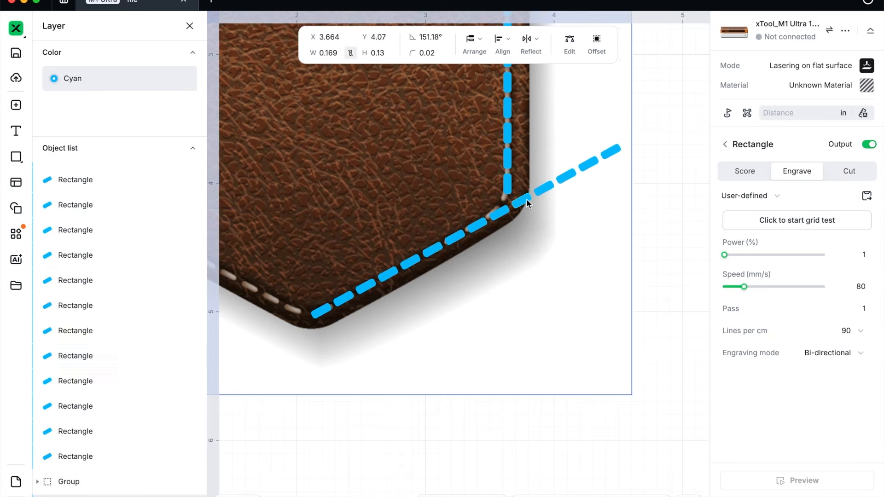
pyautogui.keyDown('shift'); pyautogui.click(542, 190); pyautogui.keyUp('shift')
pyautogui.keyDown('shift'); pyautogui.click(564, 179); pyautogui.keyUp('shift')
pyautogui.keyDown('shift'); pyautogui.click(594, 162); pyautogui.keyUp('shift')
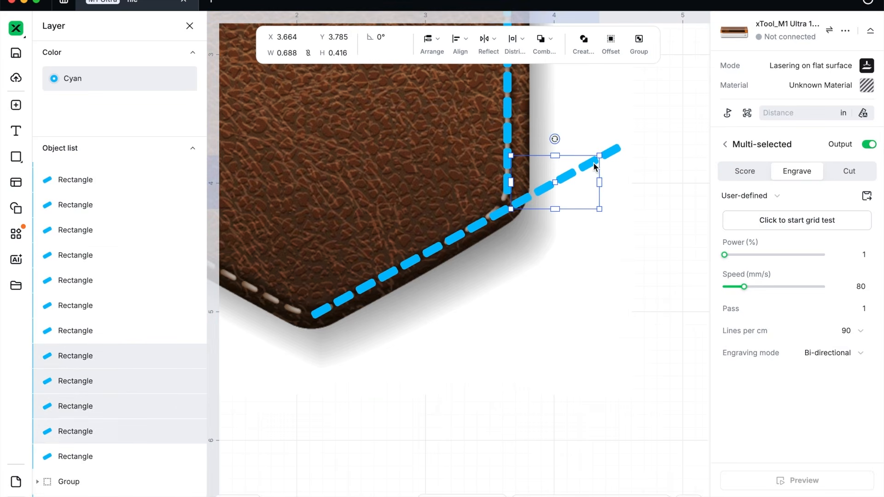
pyautogui.keyDown('shift'); pyautogui.click(610, 152); pyautogui.keyUp('shift')
pyautogui.press('Delete')
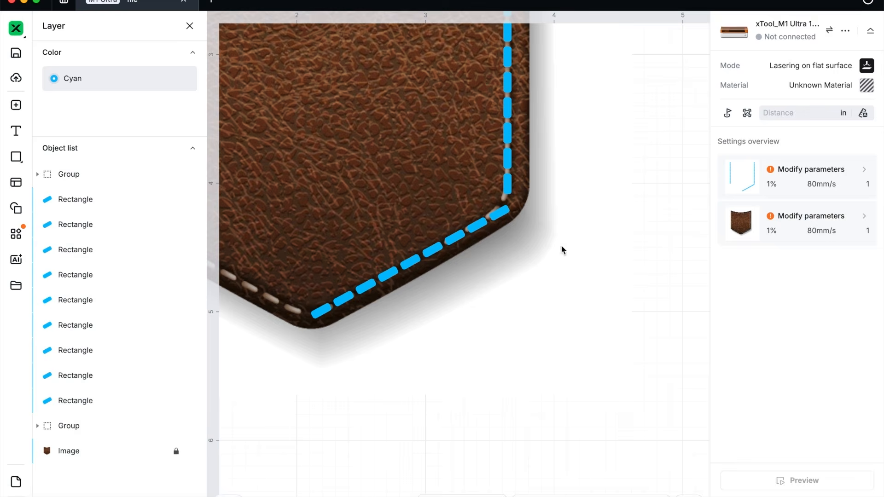
# - Rotate the slanted line's uppermost dash slightly to follow the stitching around the corner
pyautogui.click(505, 216)
pyautogui.moveTo(510, 233); pyautogui.dragTo(512, 233)
pyautogui.click(625, 271)
# - Group the nine dashes of the lower-right slanted line into one object
pyautogui.click(502, 211)
pyautogui.keyDown('shift'); pyautogui.click(478, 226); pyautogui.keyUp('shift')
pyautogui.keyDown('shift'); pyautogui.click(456, 238); pyautogui.keyUp('shift')
pyautogui.keyDown('shift'); pyautogui.click(432, 250); pyautogui.keyUp('shift')
pyautogui.keyDown('shift'); pyautogui.click(410, 263); pyautogui.keyUp('shift')
pyautogui.keyDown('shift'); pyautogui.click(388, 275); pyautogui.keyUp('shift')
pyautogui.keyDown('shift'); pyautogui.click(366, 286); pyautogui.keyUp('shift')
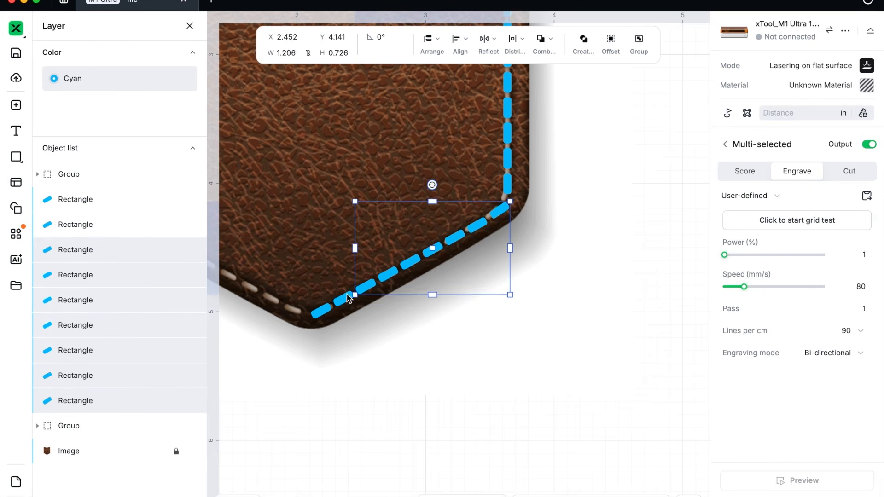
pyautogui.keyDown('shift'); pyautogui.click(344, 299); pyautogui.keyUp('shift')
pyautogui.click(642, 42)
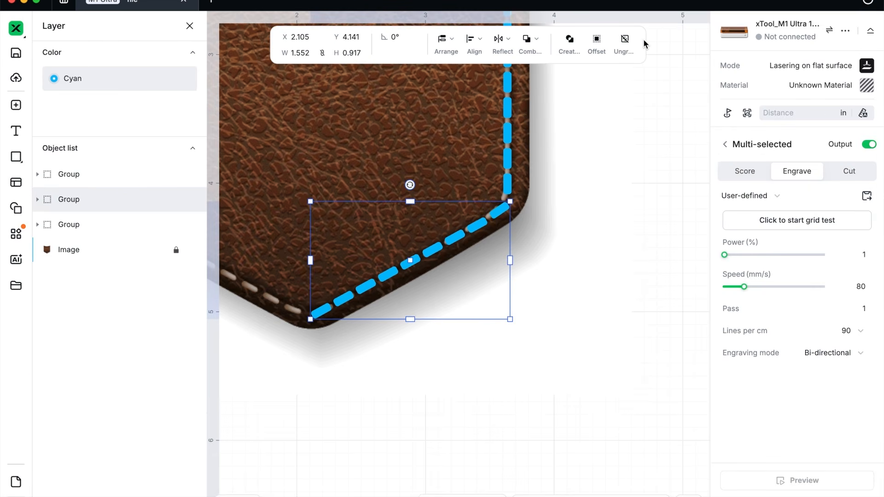
# - Duplicate the slanted dashed line, reflect the copy horizontally and place it over the lower-left slanted stitching
pyautogui.hotkey('ctrl', 'd')
pyautogui.moveTo(501, 49)
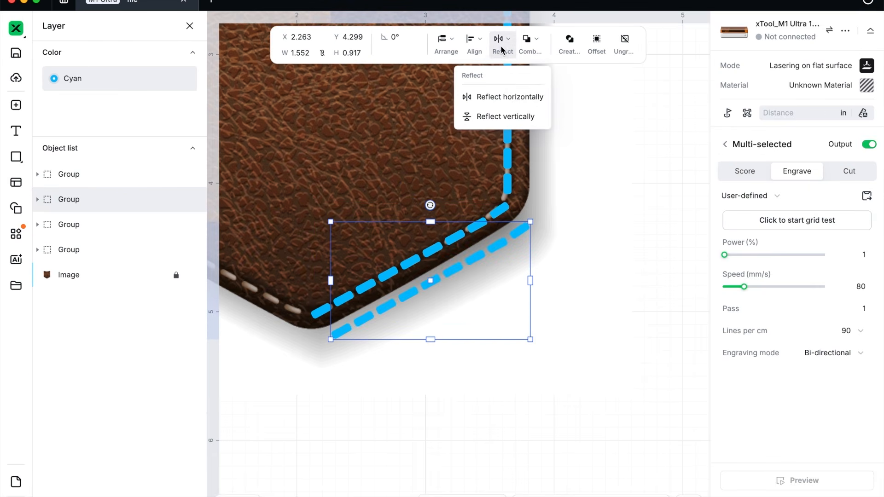
pyautogui.click(505, 97)
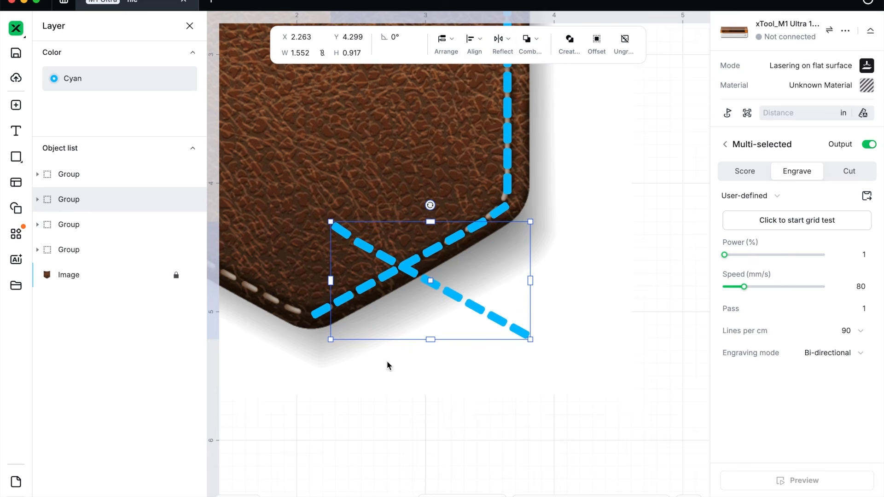
pyautogui.moveTo(375, 379); pyautogui.dragTo(552, 379)
pyautogui.moveTo(648, 312); pyautogui.dragTo(425, 288)
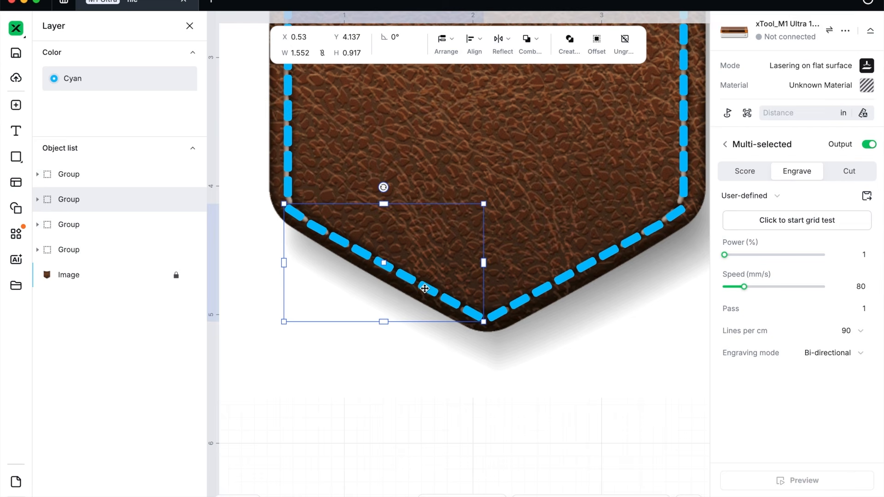
# - Align the two slanted dashed lines along their bottom edges
pyautogui.keyDown('shift'); pyautogui.click(505, 312); pyautogui.keyUp('shift')
pyautogui.moveTo(474, 43)
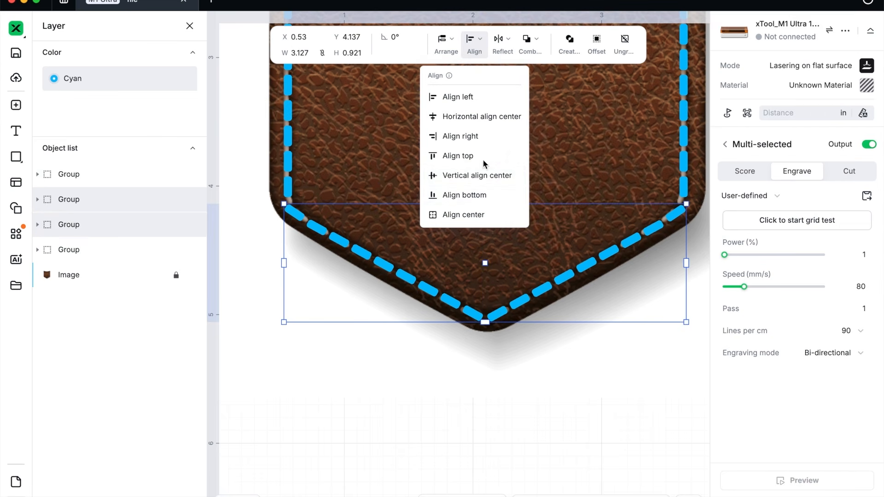
pyautogui.click(493, 194)
pyautogui.click(432, 179)
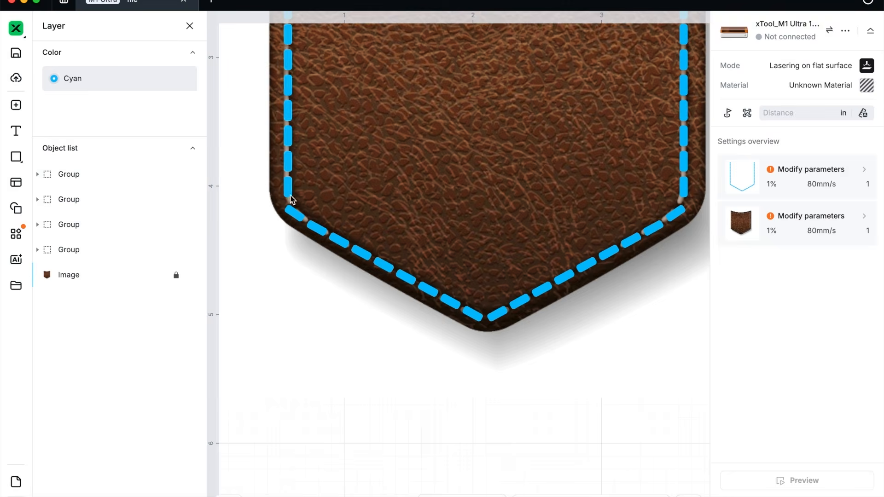
# - Shift the left vertical dashed line slightly outward to X 0.518 in to line up with the slanted line
pyautogui.moveTo(289, 195); pyautogui.dragTo(287, 191)
pyautogui.press('Right')
pyautogui.press('Left')
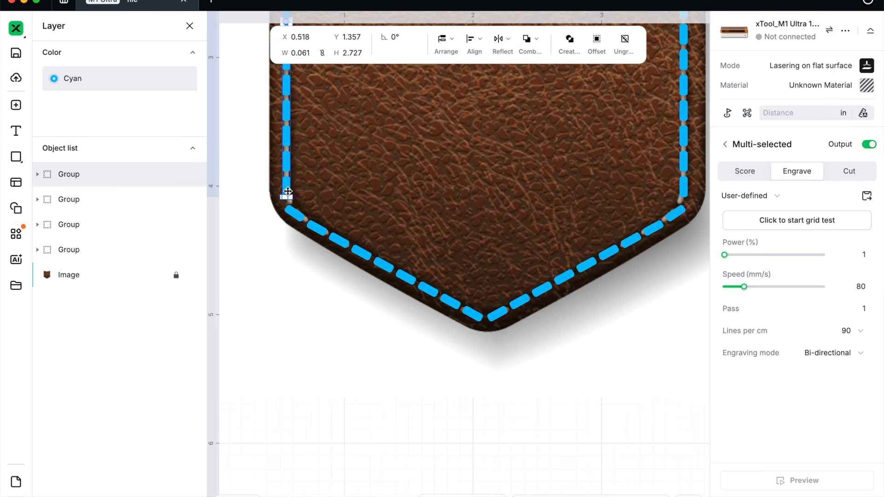
pyautogui.click(611, 377)
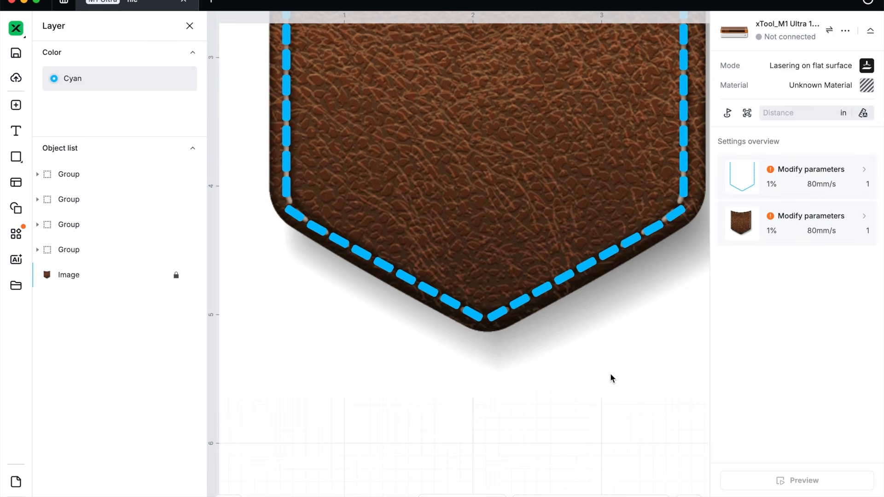
# - Copy the right vertical dashed line to the empty canvas beside the patch, at about X 5.906, Y 2.2 in
pyautogui.press('super+0')
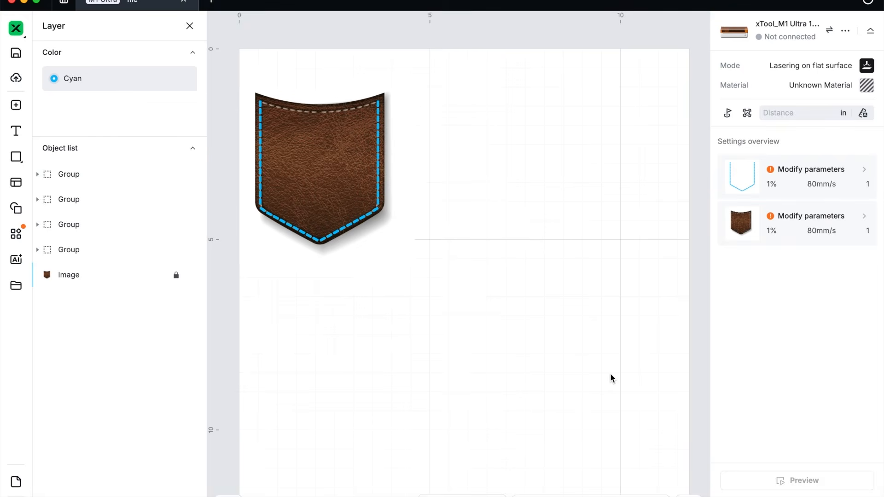
pyautogui.click(378, 106)
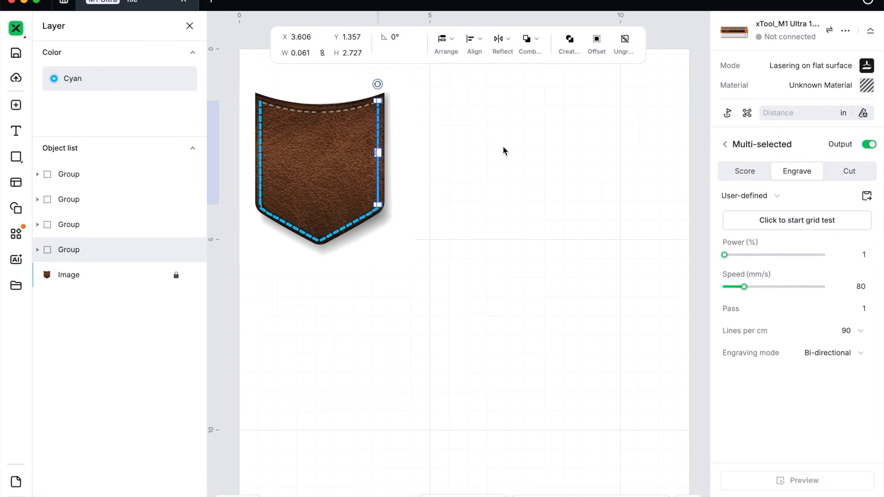
pyautogui.press('super+v')
pyautogui.moveTo(388, 125); pyautogui.dragTo(468, 150)
# - Ungroup the copied dashed line and delete every dash except the topmost one
pyautogui.moveTo(633, 495)
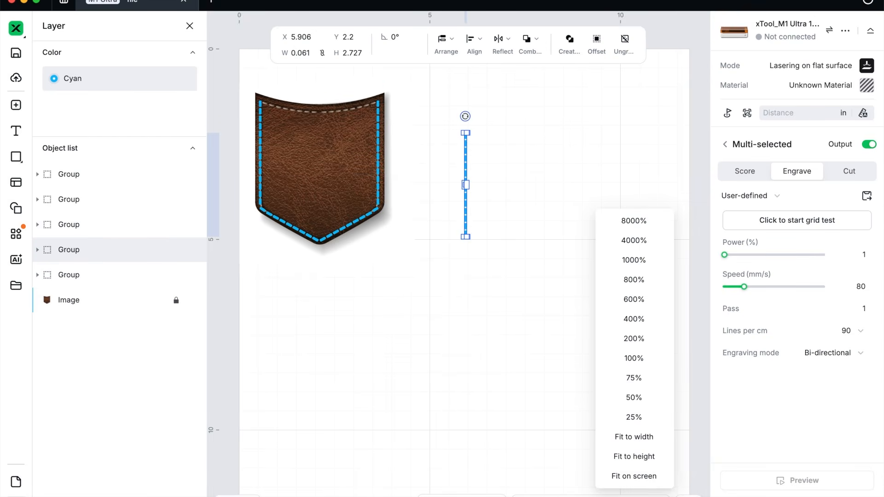
pyautogui.click(624, 298)
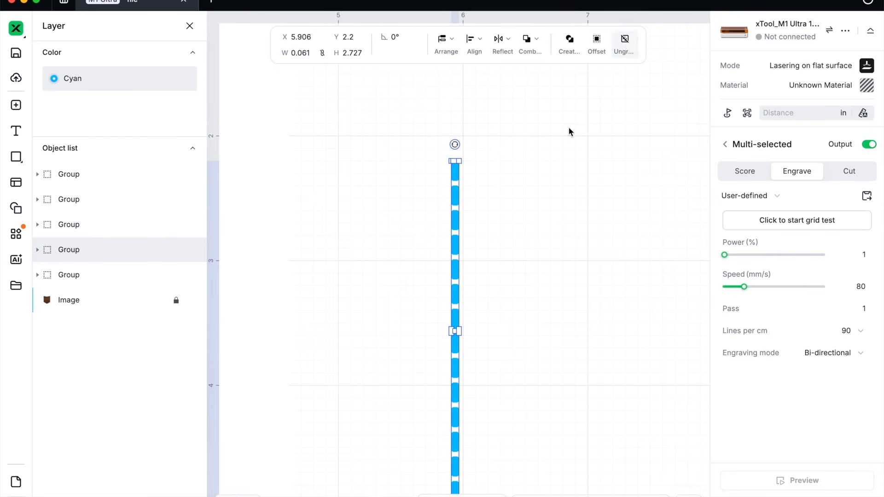
pyautogui.click(624, 42)
pyautogui.click(490, 226)
pyautogui.moveTo(489, 225); pyautogui.dragTo(512, 483)
pyautogui.press('Delete')
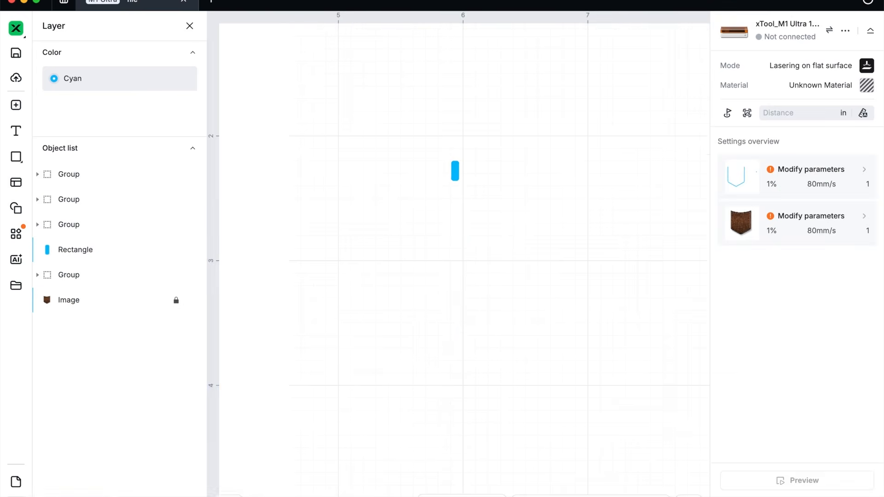
# - Set the remaining single dash's rotation to 0° so it lies horizontally
pyautogui.scroll(-3, 484, 453)
pyautogui.scroll(3, 484, 453)
pyautogui.click(452, 171)
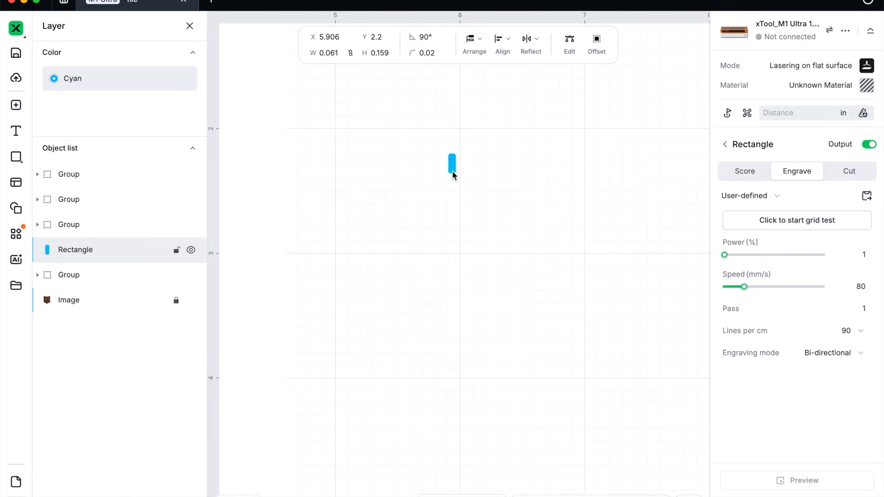
pyautogui.click(423, 36)
pyautogui.write('0')
pyautogui.press('Return')
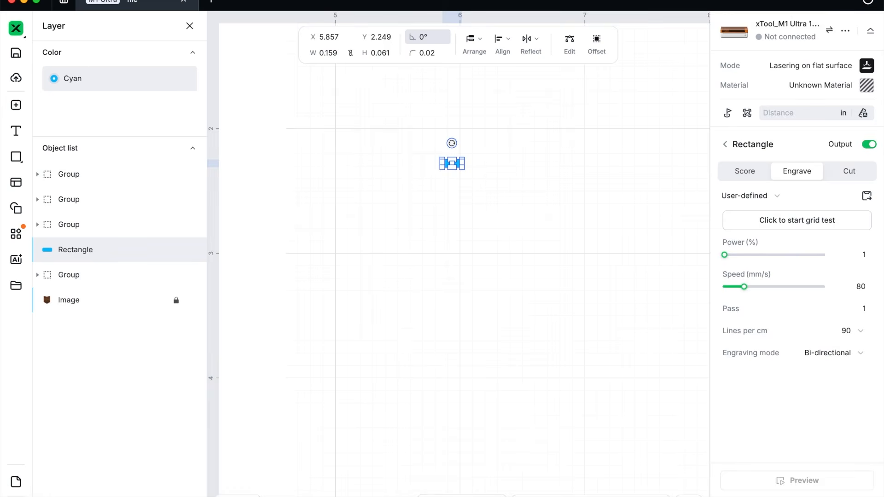
# - Move the single horizontal dash onto the left end of the patch's curved upper stitching, at about X 0.801, Y 1.485 in
pyautogui.click(489, 189)
pyautogui.press('super+0')
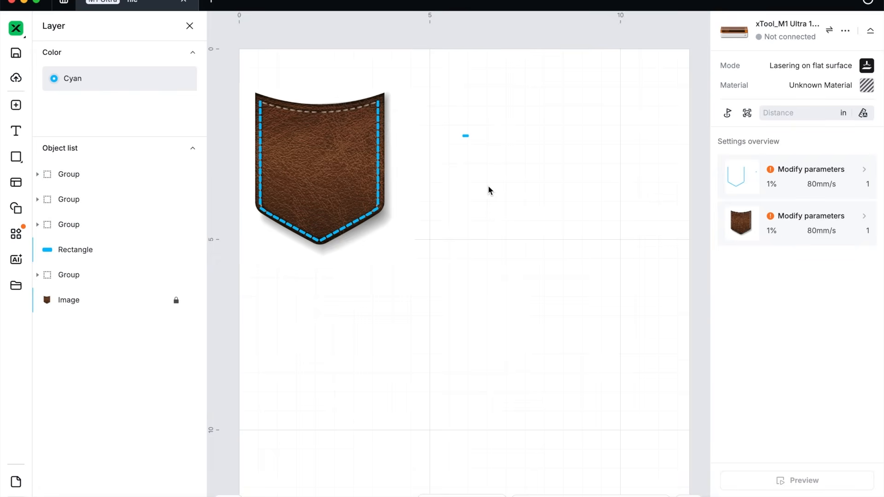
pyautogui.click(466, 137)
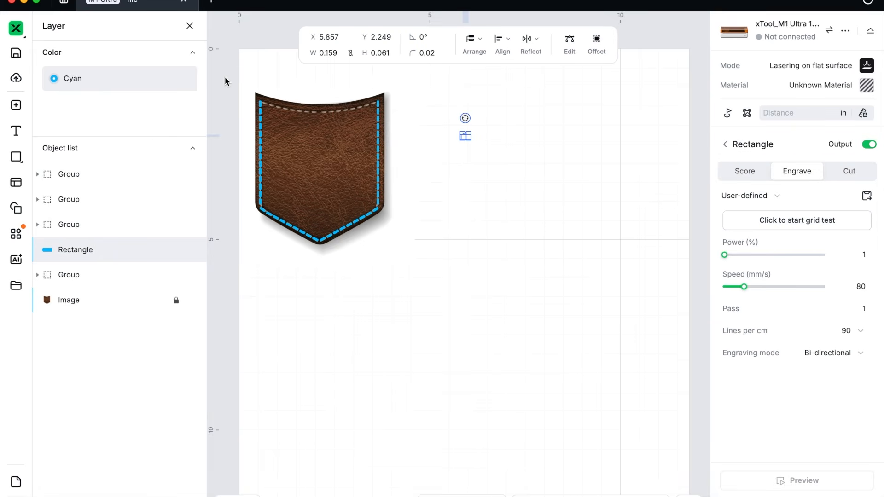
pyautogui.moveTo(413, 270); pyautogui.dragTo(546, 406)
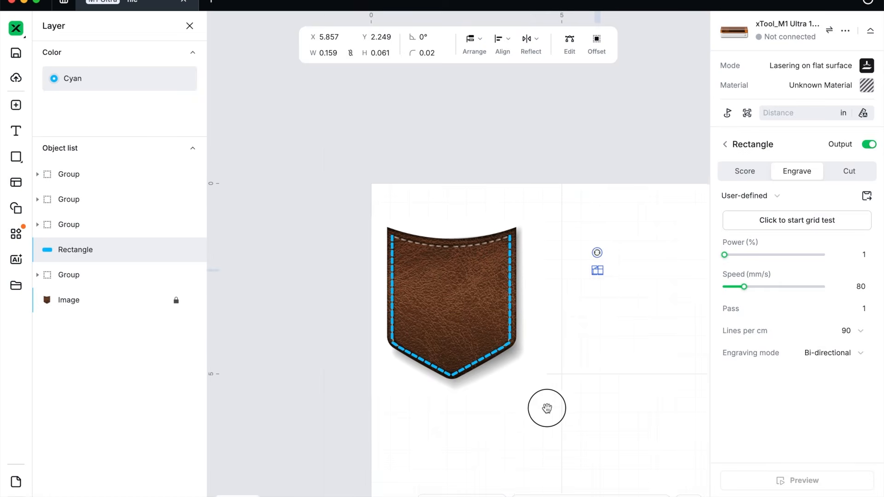
pyautogui.click(595, 220)
pyautogui.moveTo(599, 272); pyautogui.dragTo(405, 242)
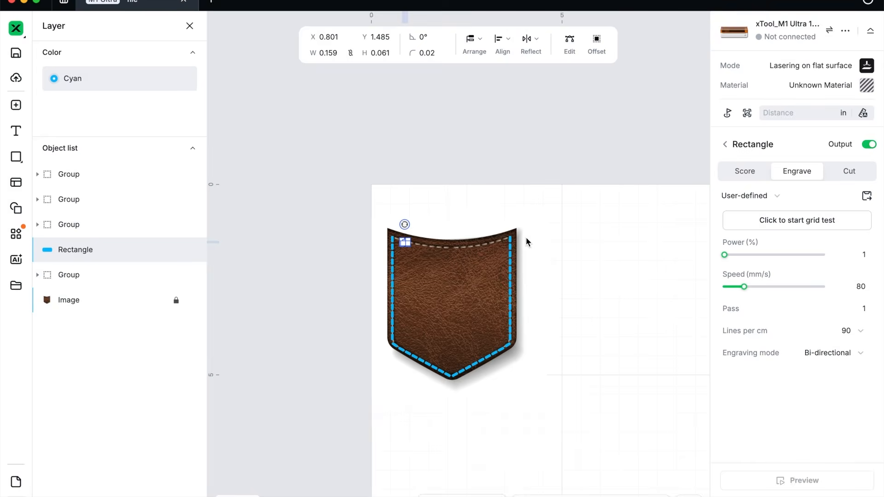
# - Set up a circular array of the dash from 0 to 180° around centre y 3, with 18 copies
pyautogui.scroll(2, 414, 261)
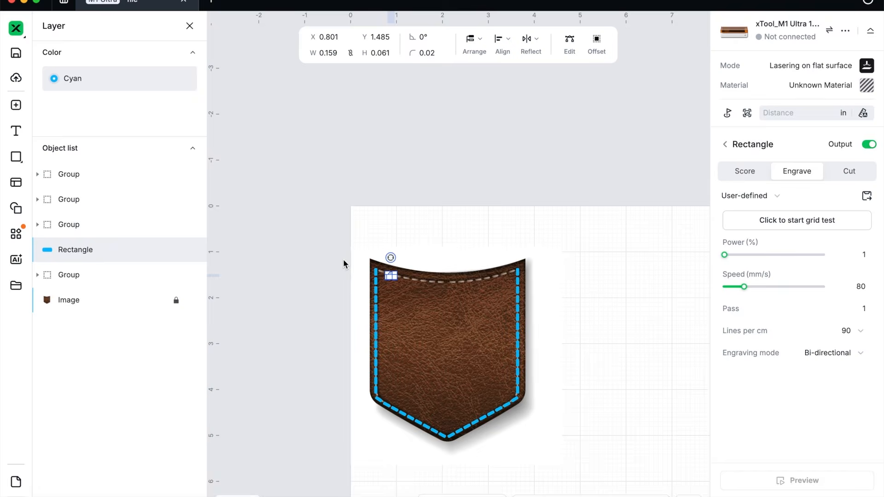
pyautogui.click(14, 238)
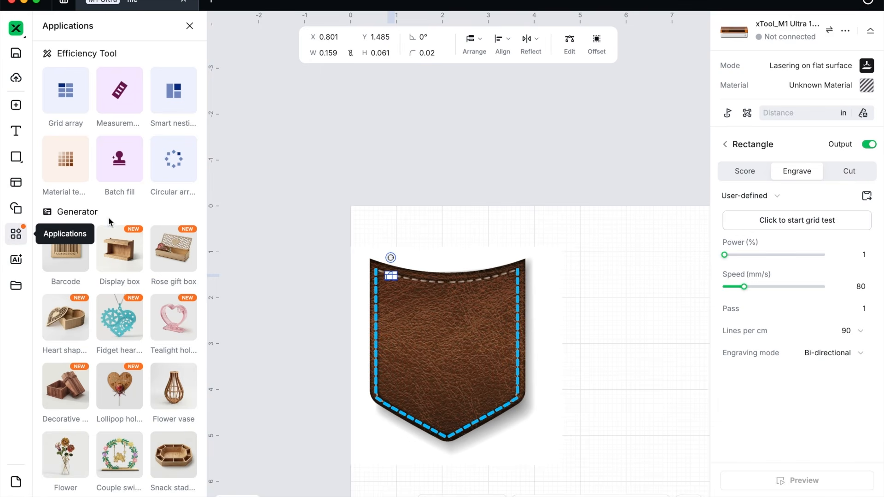
pyautogui.click(164, 164)
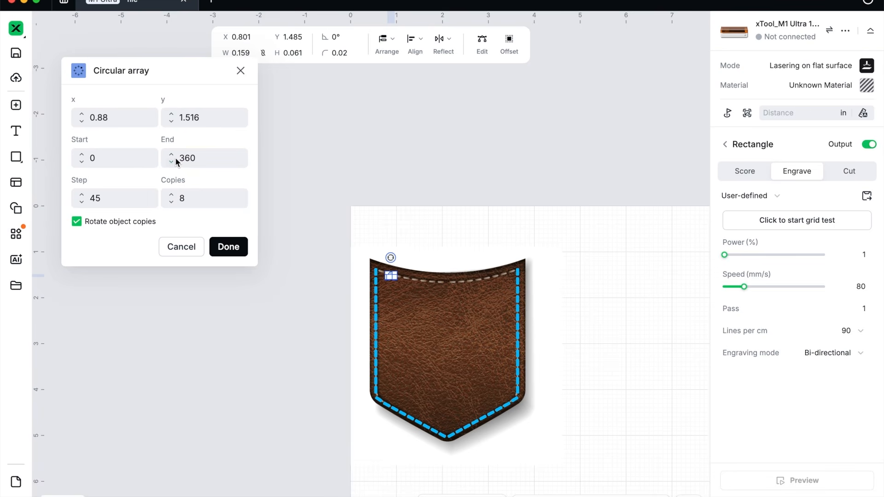
pyautogui.click(194, 159)
pyautogui.write('180')
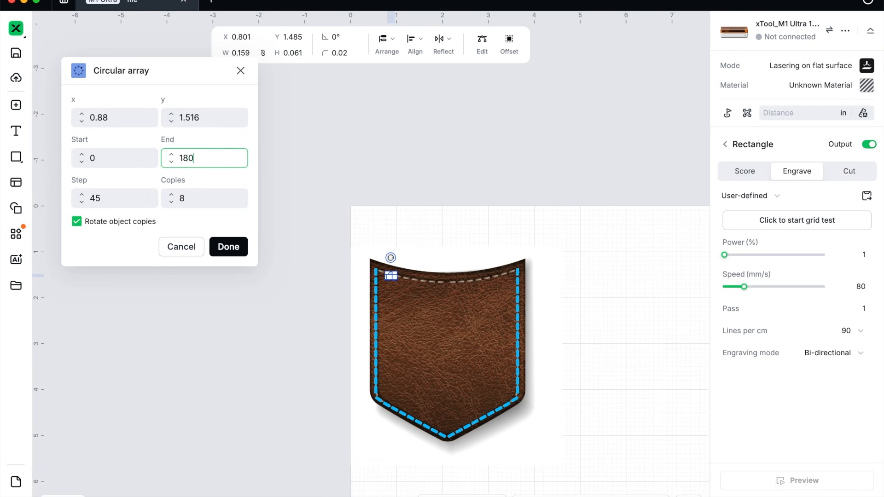
pyautogui.press('Tab')
pyautogui.click(101, 120)
pyautogui.click(210, 118)
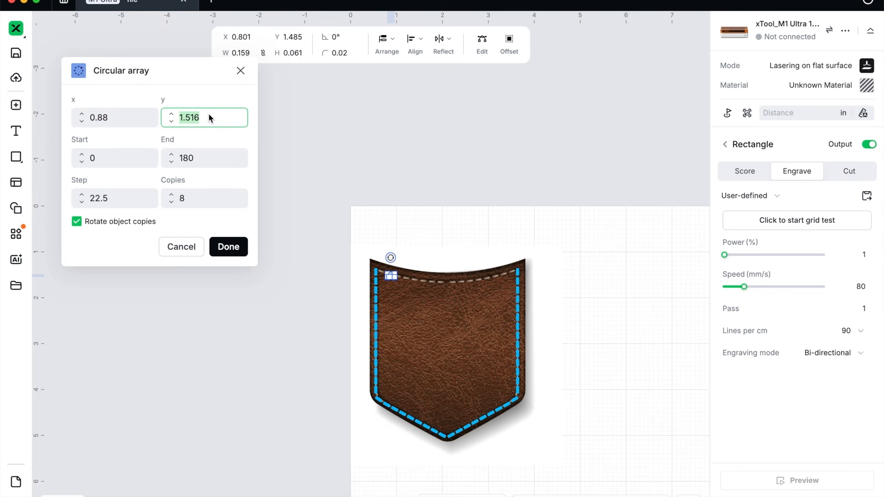
pyautogui.write('3')
pyautogui.press('Tab')
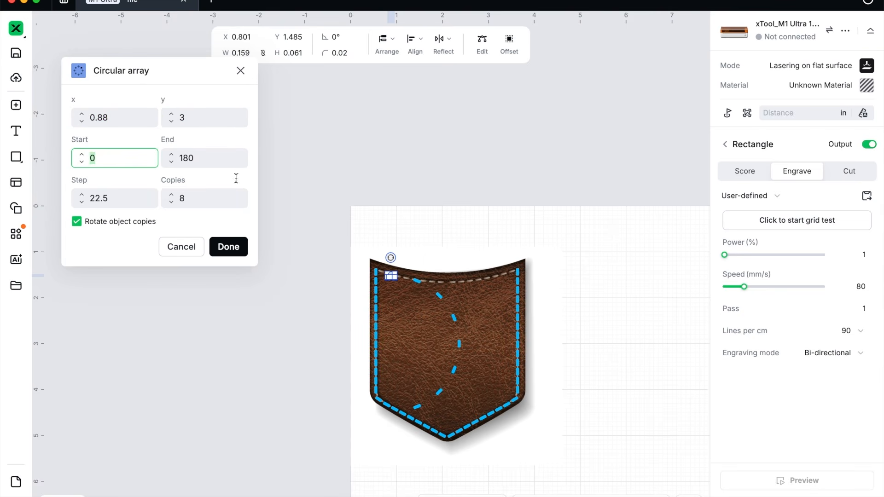
pyautogui.click(172, 193)
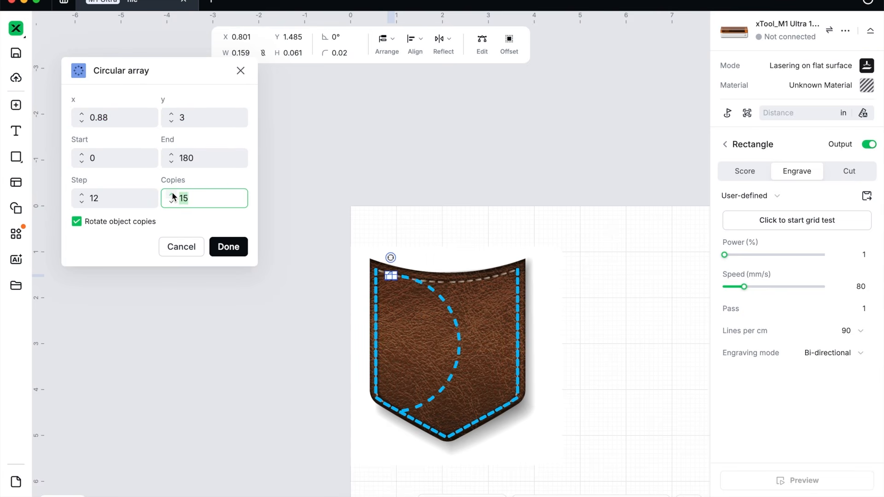
pyautogui.click(172, 194)
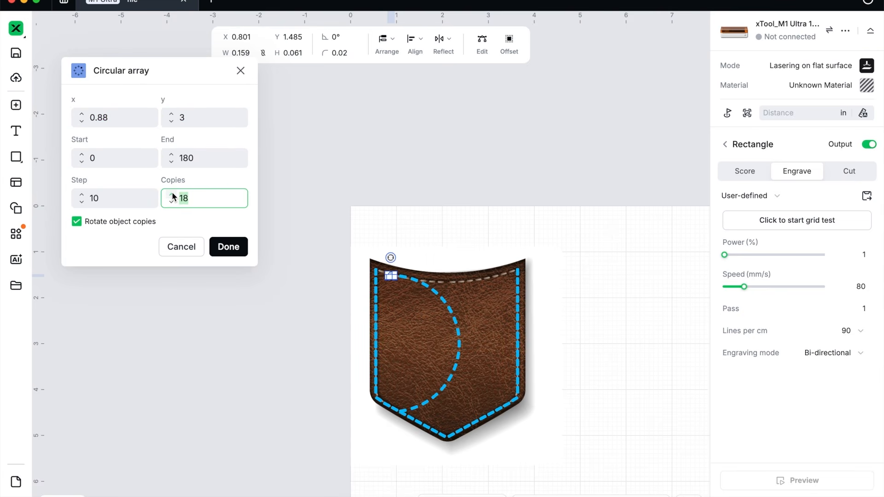
# - Extend the circular array to a full 360° and raise the number of copies to 39
pyautogui.click(194, 159)
pyautogui.write('360')
pyautogui.press('Tab')
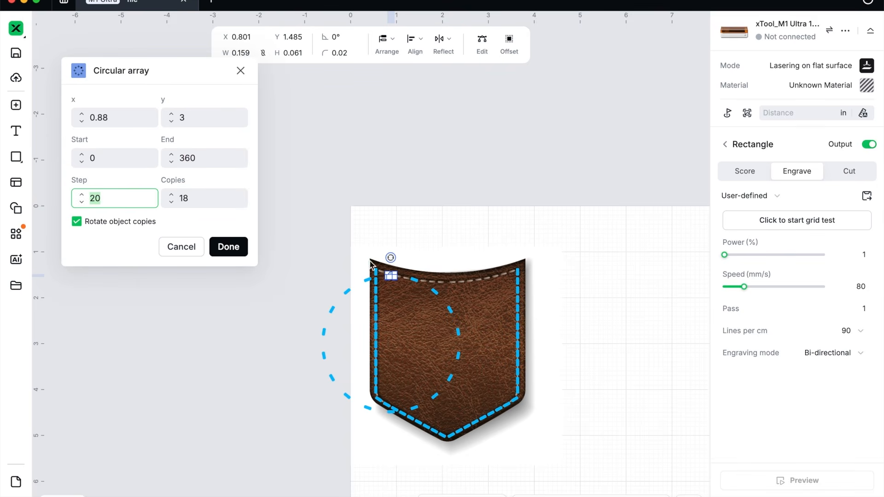
pyautogui.click(171, 194)
pyautogui.click(172, 194)
pyautogui.click(171, 194)
pyautogui.click(171, 194)
pyautogui.click(171, 194)
pyautogui.click(171, 193)
pyautogui.click(172, 194)
pyautogui.click(171, 195)
pyautogui.click(172, 195)
pyautogui.click(172, 195)
pyautogui.click(171, 195)
pyautogui.click(171, 195)
pyautogui.click(171, 196)
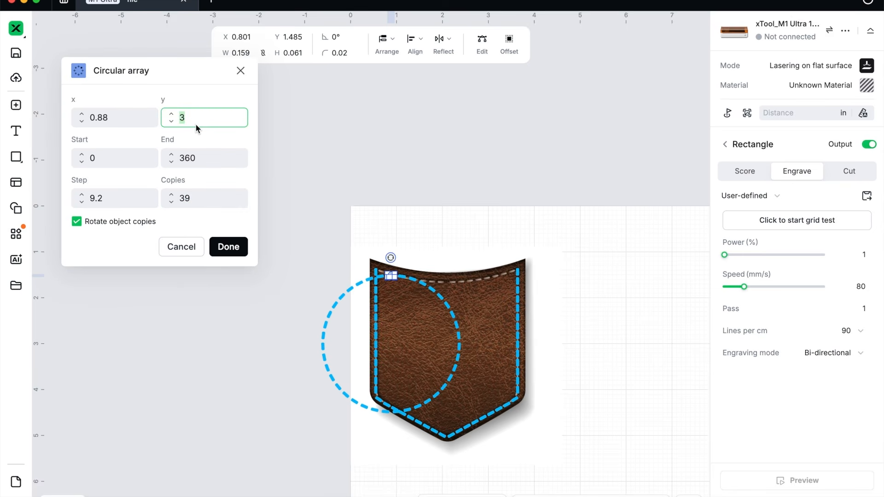
# - Enlarge the circular array by setting its centre y to 3.8 and the copies to 72
pyautogui.press('Tab')
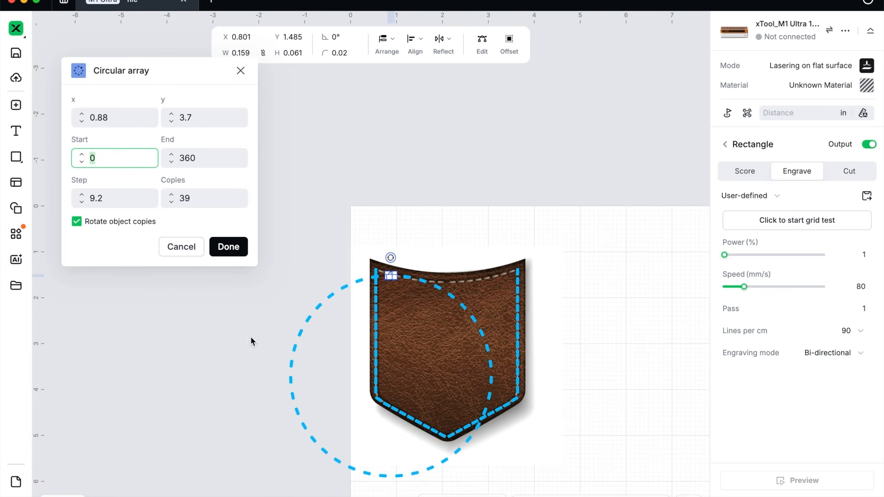
pyautogui.click(172, 195)
pyautogui.click(171, 195)
pyautogui.click(172, 196)
pyautogui.click(171, 195)
pyautogui.click(172, 195)
pyautogui.click(171, 195)
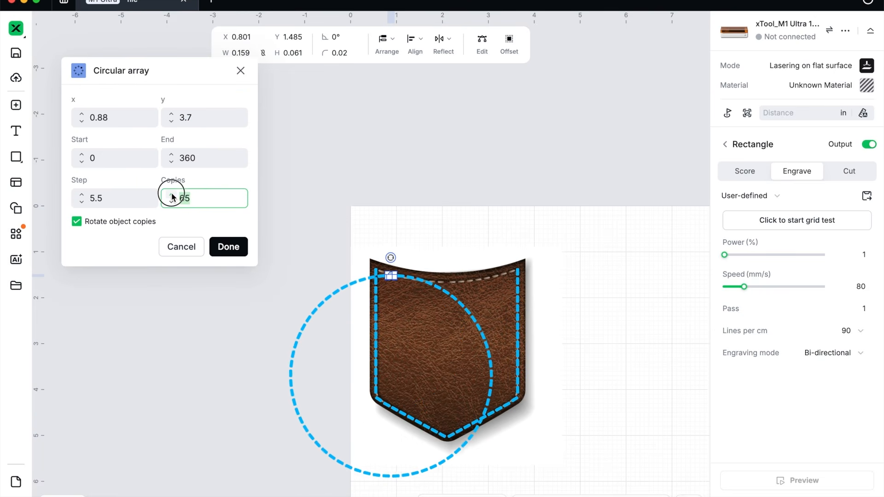
pyautogui.click(171, 195)
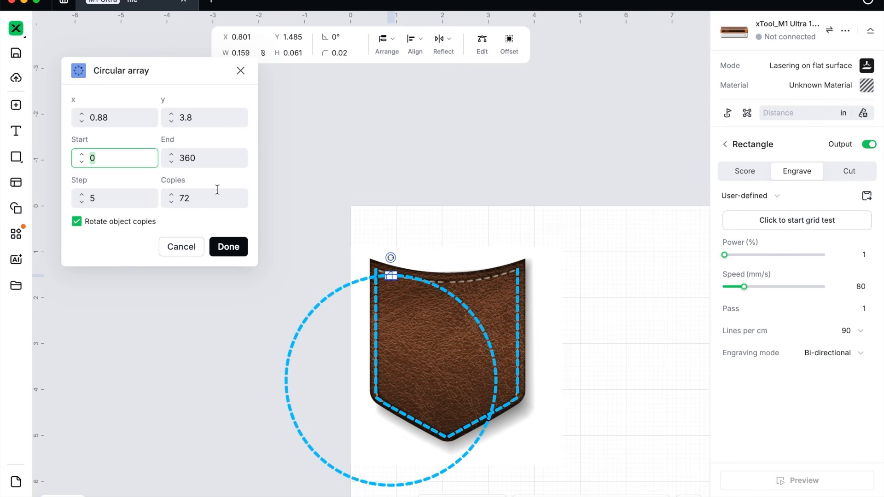
# - Finish the circular array and keep a screenshot of its settings on the canvas beside the patch as a reference
pyautogui.press('super+shift+4')
pyautogui.moveTo(63, 47); pyautogui.dragTo(325, 324)
pyautogui.moveTo(859, 486); pyautogui.dragTo(90, 470)
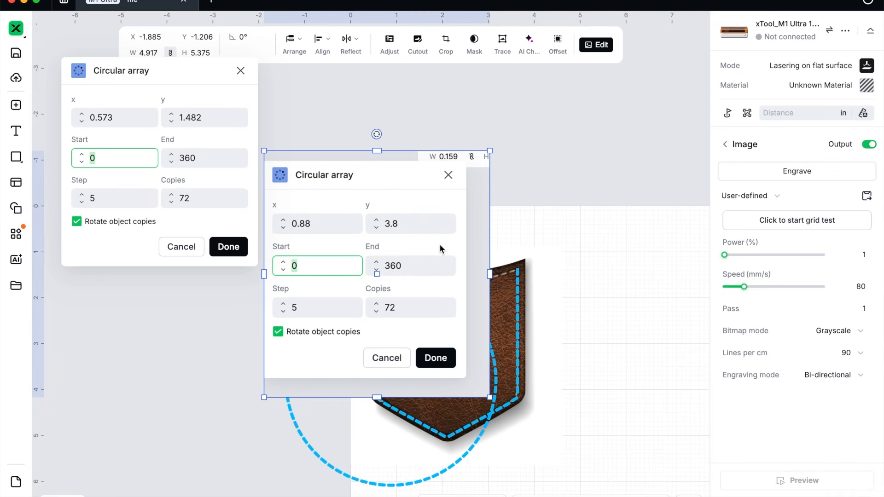
pyautogui.click(219, 248)
pyautogui.moveTo(384, 166); pyautogui.dragTo(203, 115)
# - Move the cyan dashed circle above the patch so its lower arc lies over the curved stitching
pyautogui.click(539, 315)
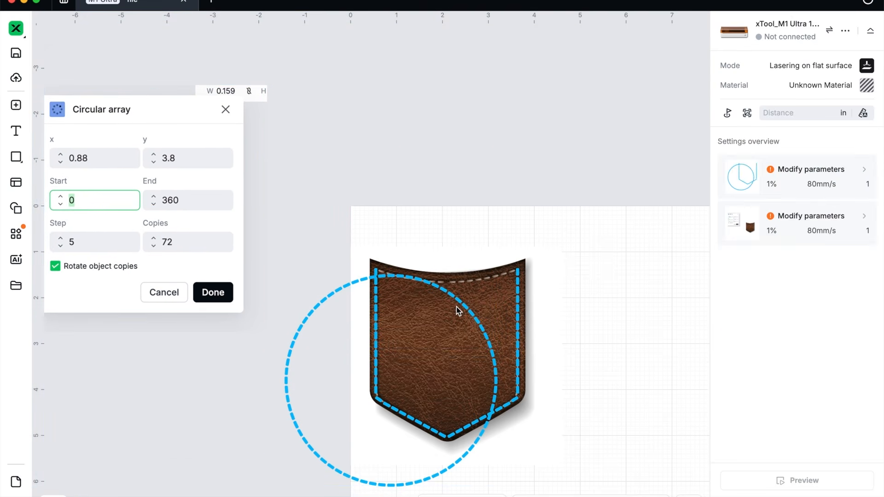
pyautogui.moveTo(457, 300); pyautogui.dragTo(505, 126)
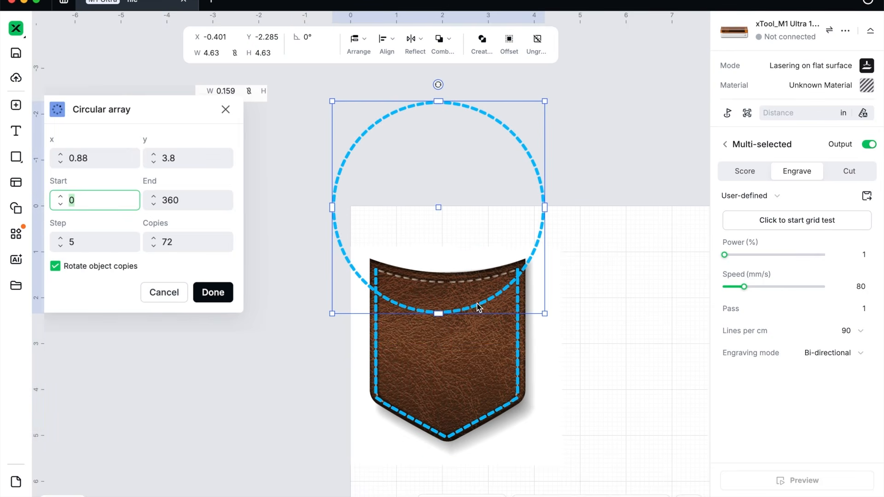
pyautogui.moveTo(477, 305); pyautogui.dragTo(484, 275)
# - Place a copy of the single dash above the patch at about X 1.493, Y 0.18 in and change its colour to purple
pyautogui.click(531, 287)
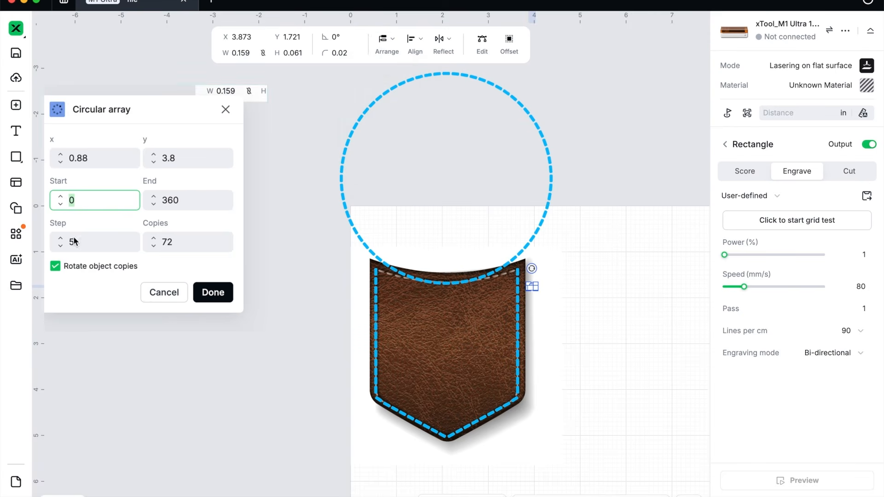
pyautogui.click(692, 321)
pyautogui.moveTo(530, 285); pyautogui.dragTo(423, 215)
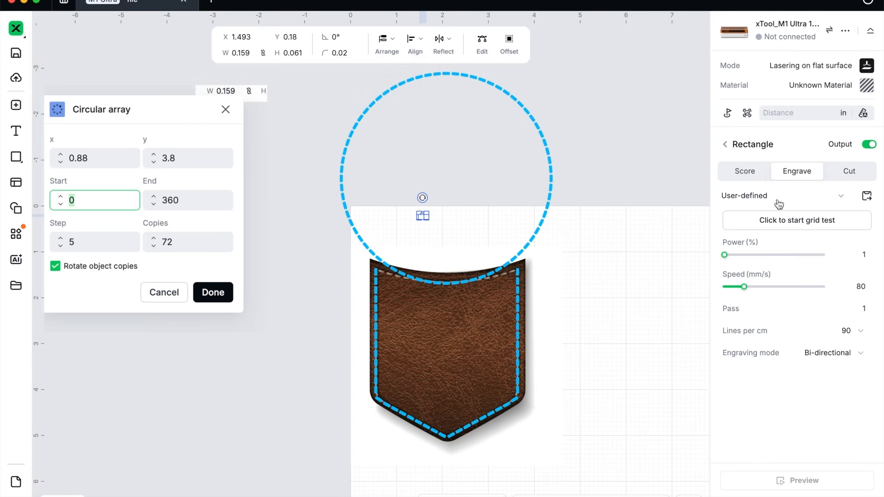
pyautogui.rightClick(426, 221)
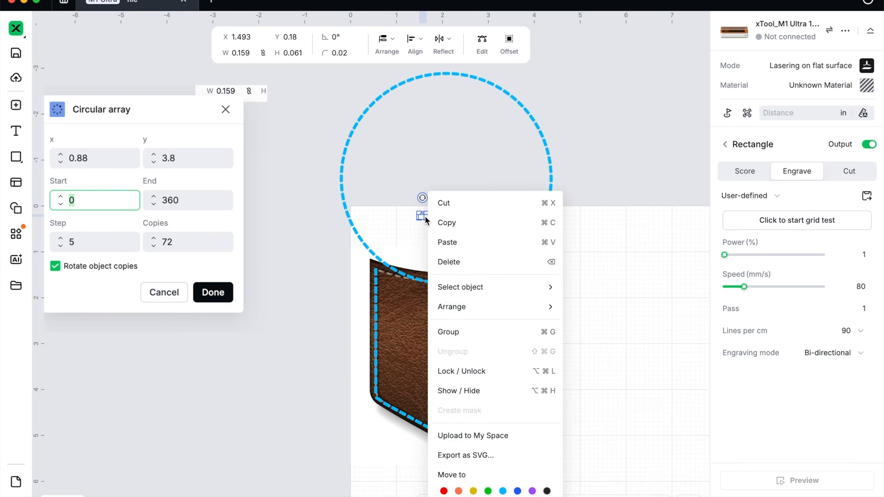
pyautogui.click(532, 491)
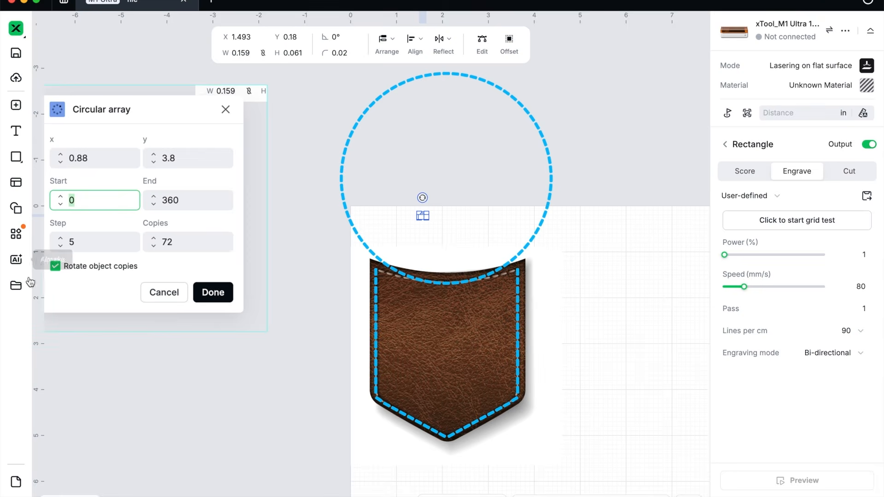
# - Set up a circular array of the purple dash with 72 copies around centre y 3
pyautogui.click(16, 234)
pyautogui.click(168, 164)
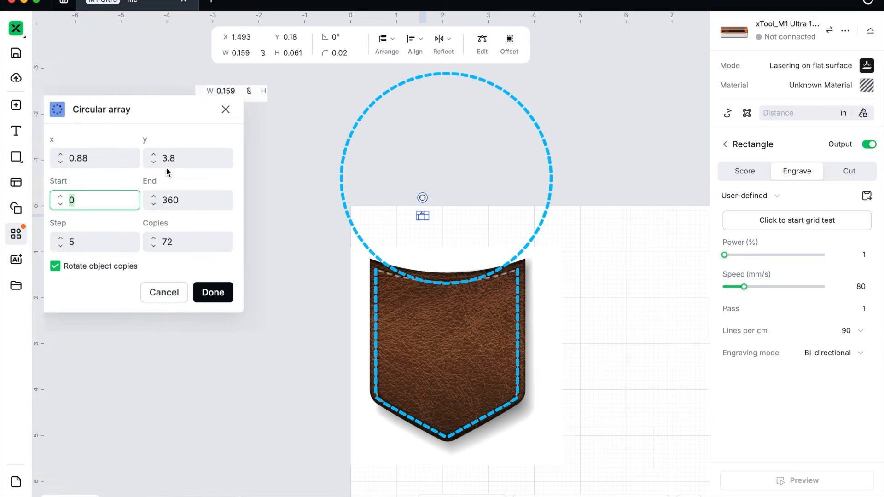
pyautogui.click(689, 207)
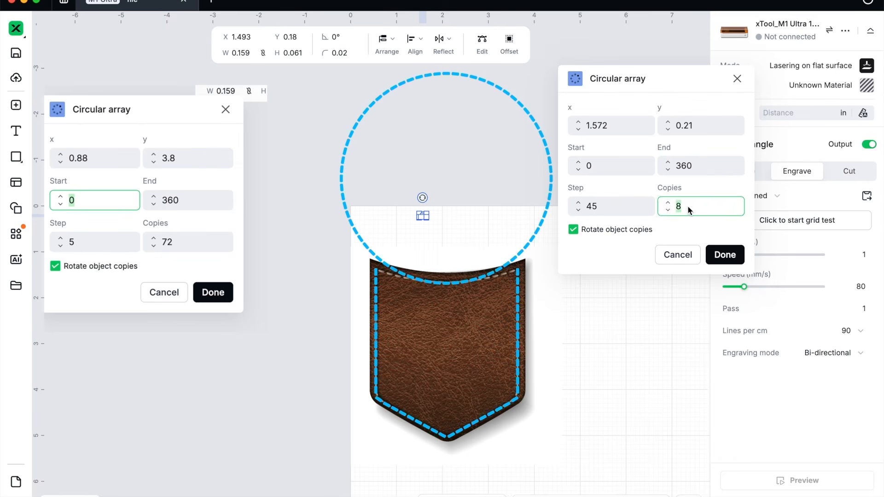
pyautogui.write('72')
pyautogui.click(666, 124)
pyautogui.write('3')
pyautogui.press('Tab')
# - Set the purple array's centre y to 3.97 and its copies to 99, and create the array
pyautogui.click(685, 127)
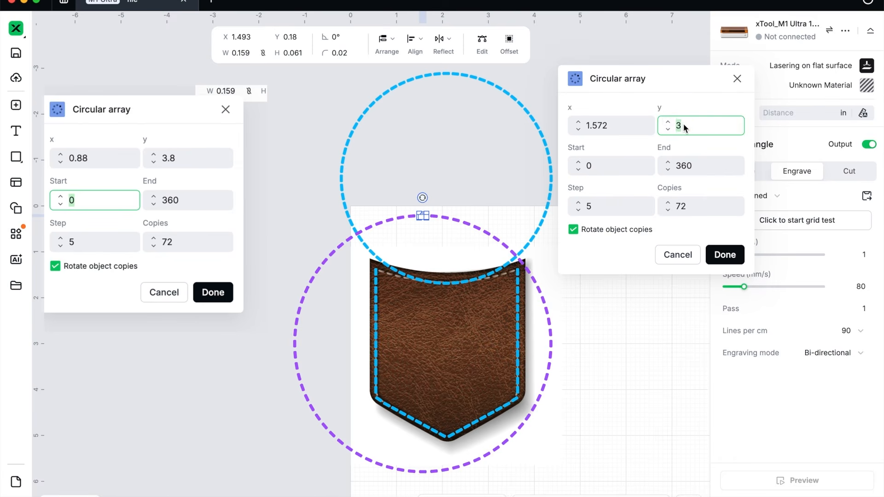
pyautogui.write('.97')
pyautogui.press('Tab')
pyautogui.click(668, 203)
pyautogui.click(668, 203)
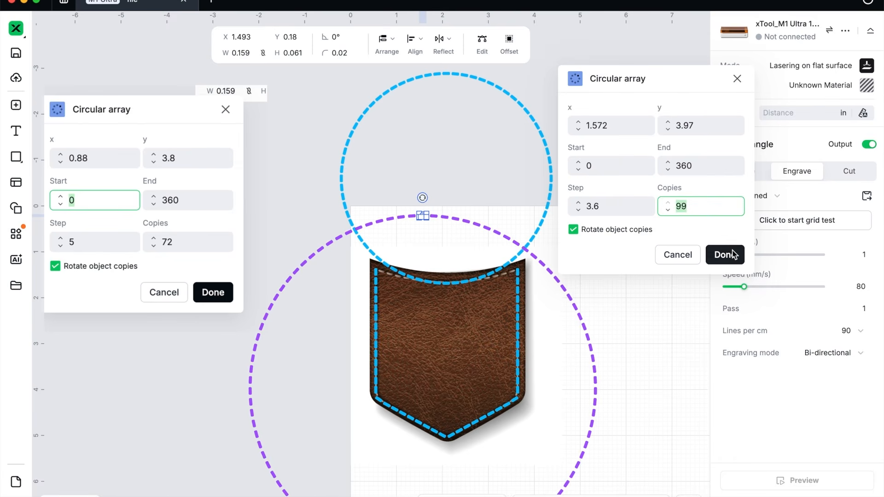
pyautogui.click(732, 254)
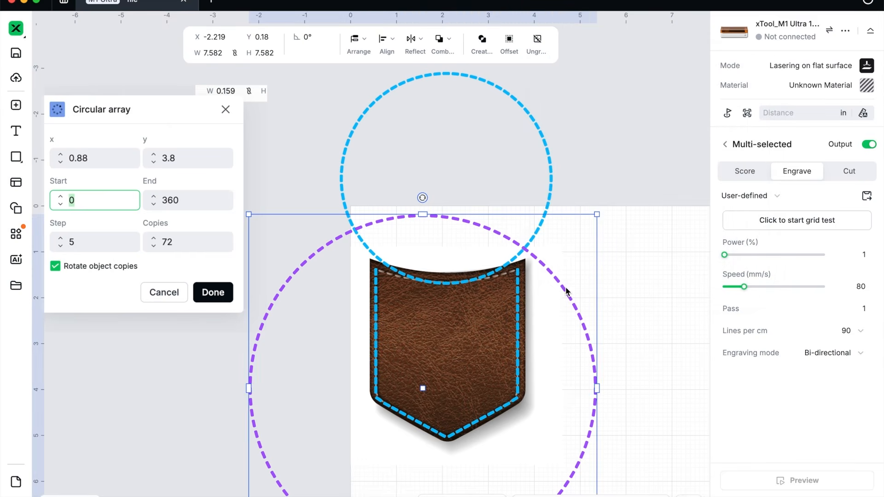
# - Move the purple circle onto the curved stitching at about X -1.709, Y -5.829 in and delete the reference screenshot
pyautogui.moveTo(571, 9); pyautogui.dragTo(586, 14)
pyautogui.click(226, 109)
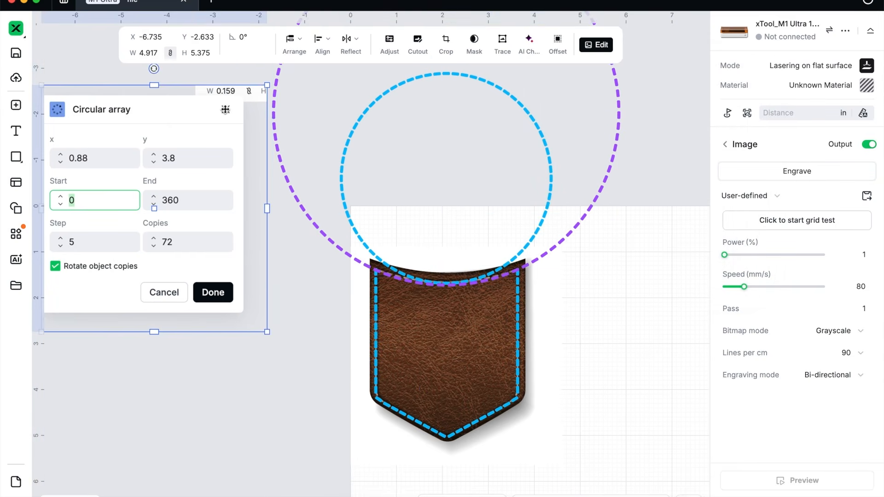
pyautogui.press('Delete')
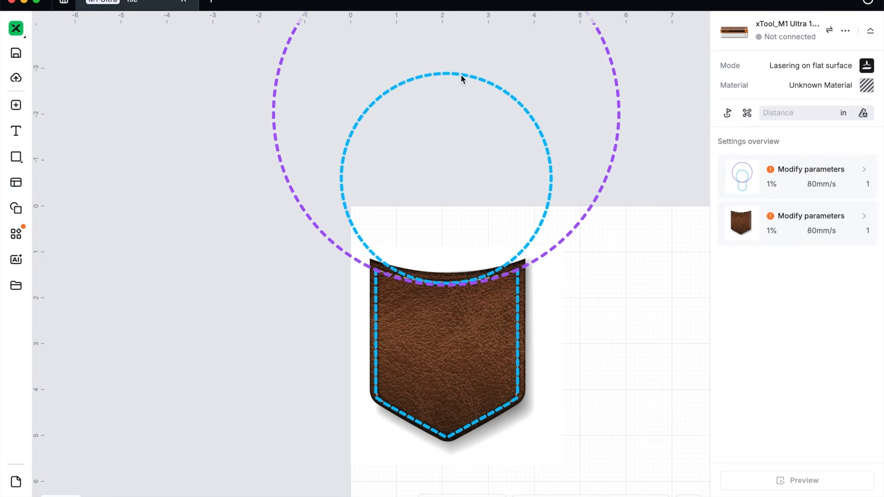
# - Lock the purple dashed circle and delete the smaller cyan dashed circle
pyautogui.click(61, 496)
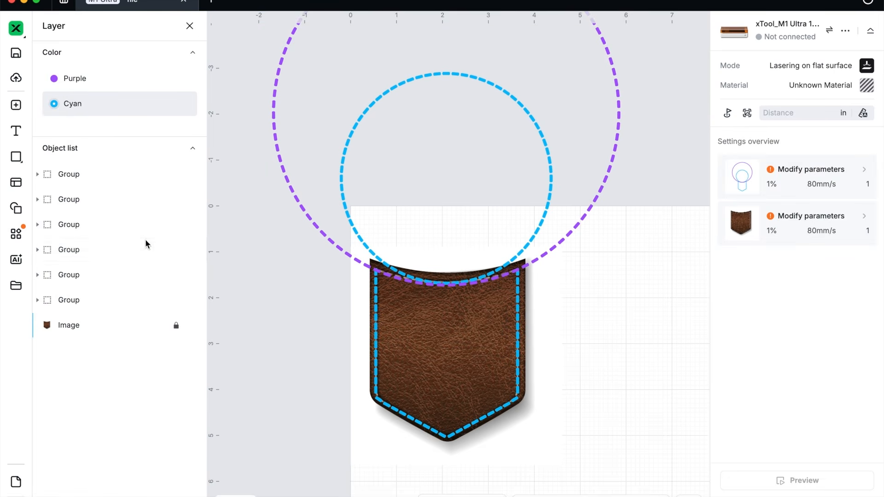
pyautogui.click(121, 183)
pyautogui.click(177, 174)
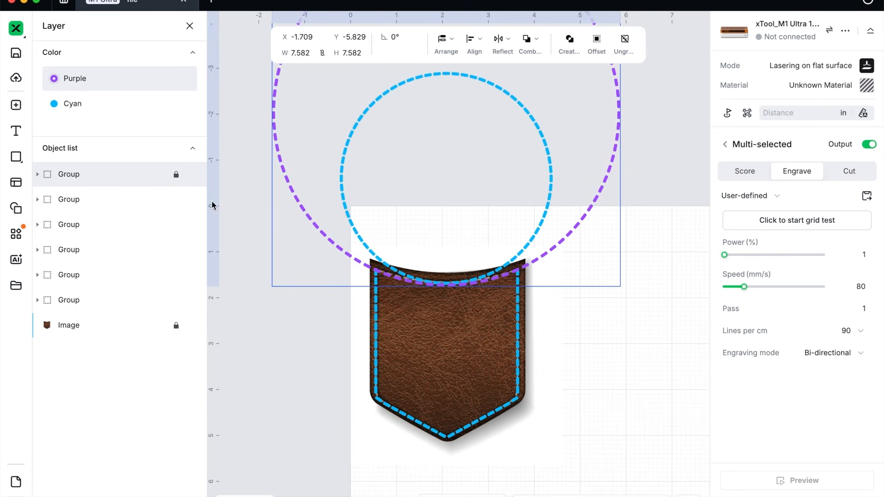
pyautogui.click(341, 180)
pyautogui.press('Delete')
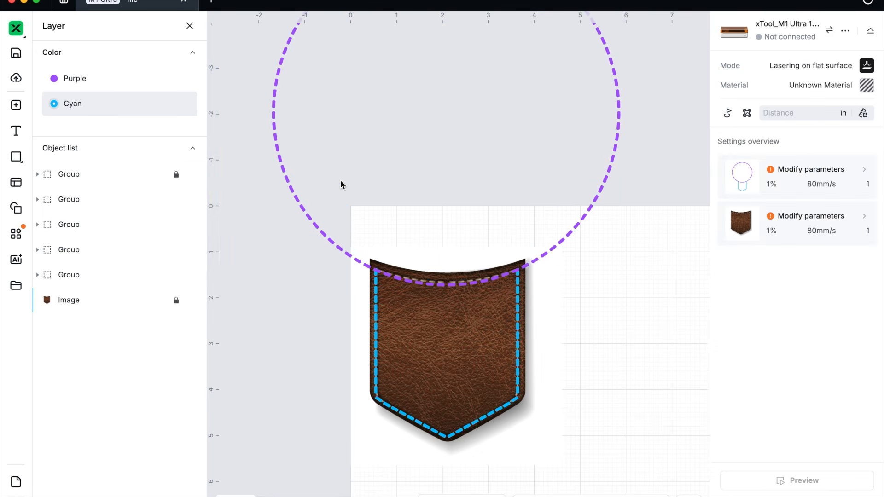
# - Nudge the purple dashed circle onto the patch's curved stitching at about X -1.67, Y -5.88 in
pyautogui.press('super+equal')
pyautogui.press('super+equal')
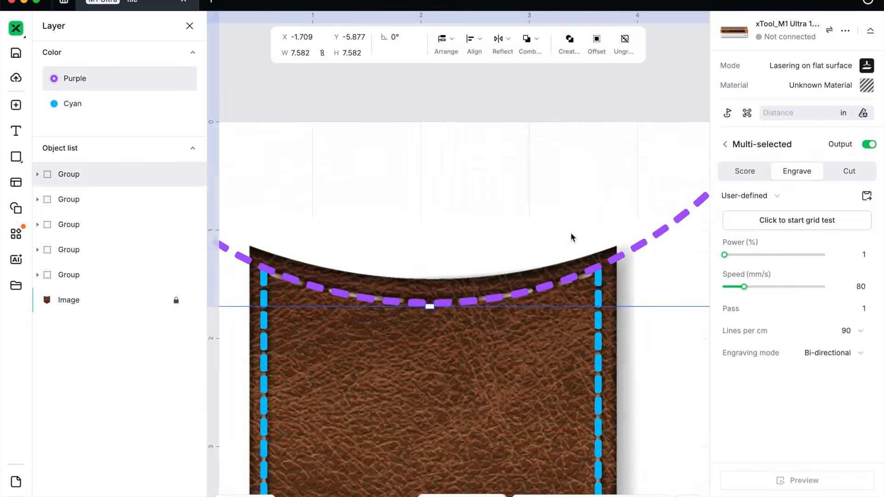
pyautogui.press('Up')
pyautogui.press('Up')
pyautogui.press('Down')
pyautogui.press('Right')
pyautogui.press('Right')
pyautogui.press('Right')
pyautogui.press('Right')
pyautogui.press('Right')
pyautogui.press('Right')
pyautogui.press('Right')
pyautogui.press('Right')
pyautogui.press('Right')
pyautogui.press('Right')
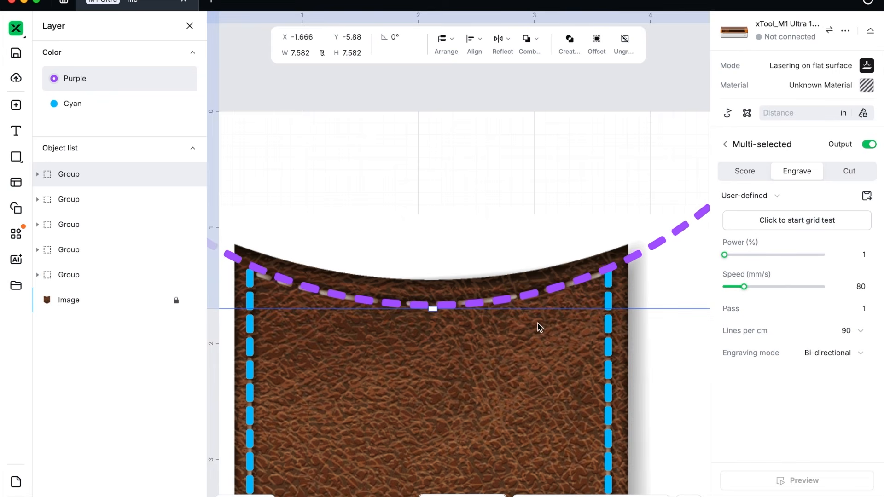
# - Ungroup the purple dashed circle and delete the dashes lying outside the leather patch
pyautogui.scroll(-5, 379, 200)
pyautogui.scroll(5, 379, 199)
pyautogui.click(621, 44)
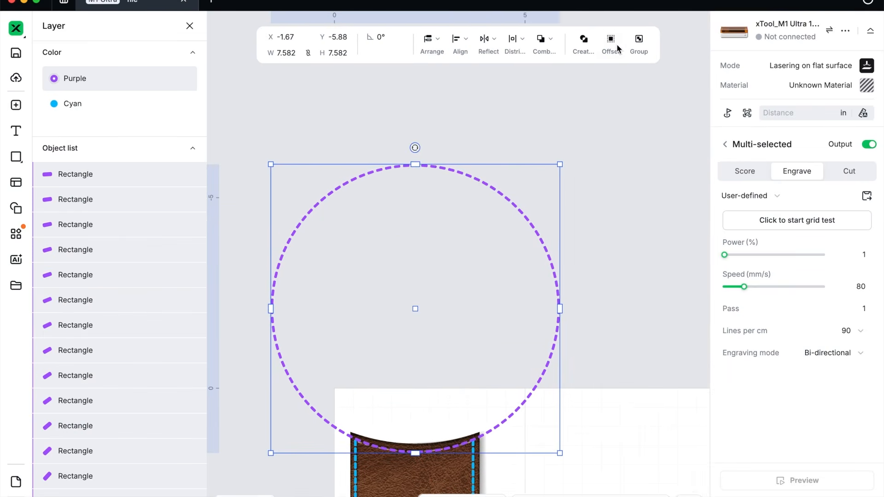
pyautogui.moveTo(255, 98); pyautogui.dragTo(583, 427)
pyautogui.press('Delete')
# - Delete the purple dash that overlaps the upper end of the right-hand vertical cyan stitching
pyautogui.scroll(5, 341, 427)
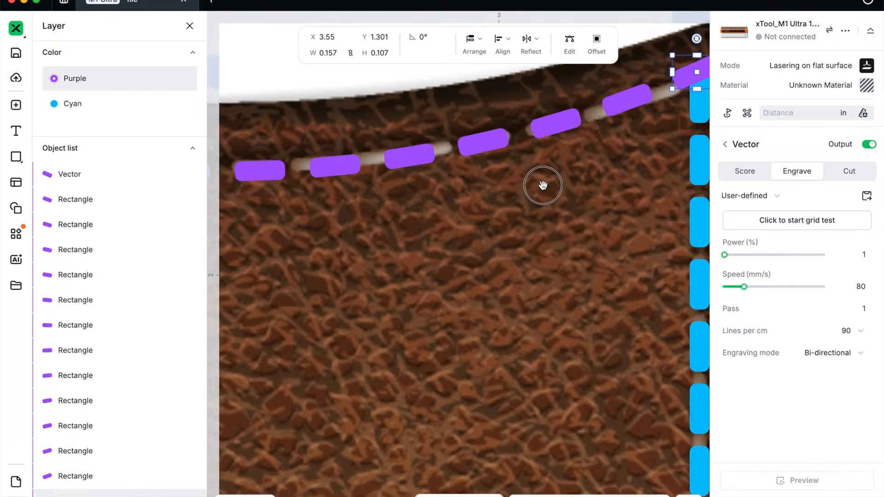
pyautogui.moveTo(542, 184); pyautogui.dragTo(381, 314)
pyautogui.press('Delete')
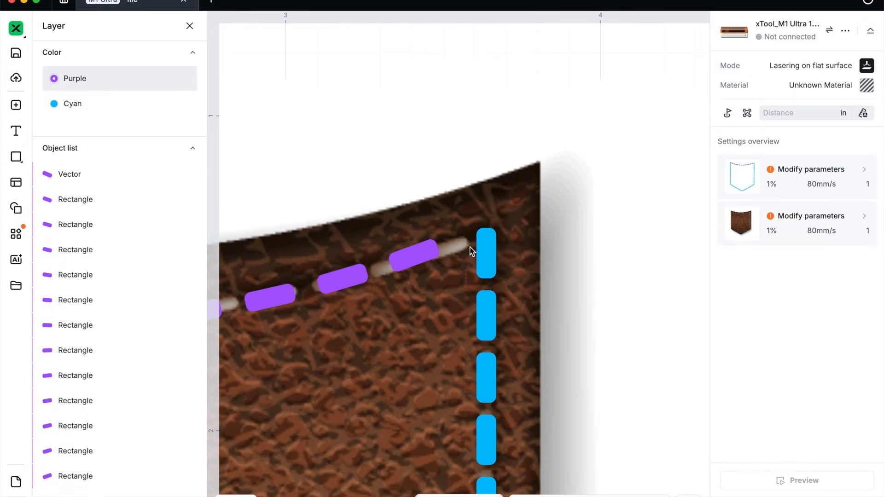
# - Shorten the leftmost purple dash by moving its left-end nodes inward, clear of the vertical cyan stitching, and finish node editing
pyautogui.press('super+0')
pyautogui.click(262, 100)
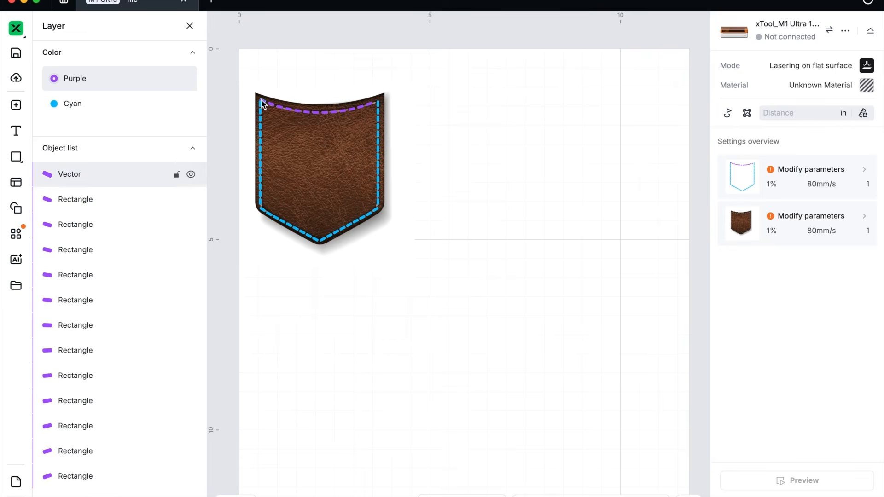
pyautogui.press('super+equal')
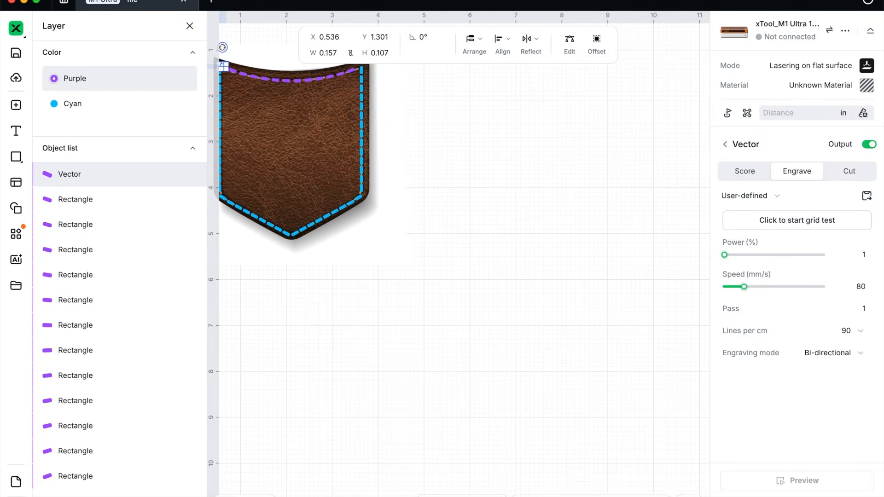
pyautogui.click(608, 496)
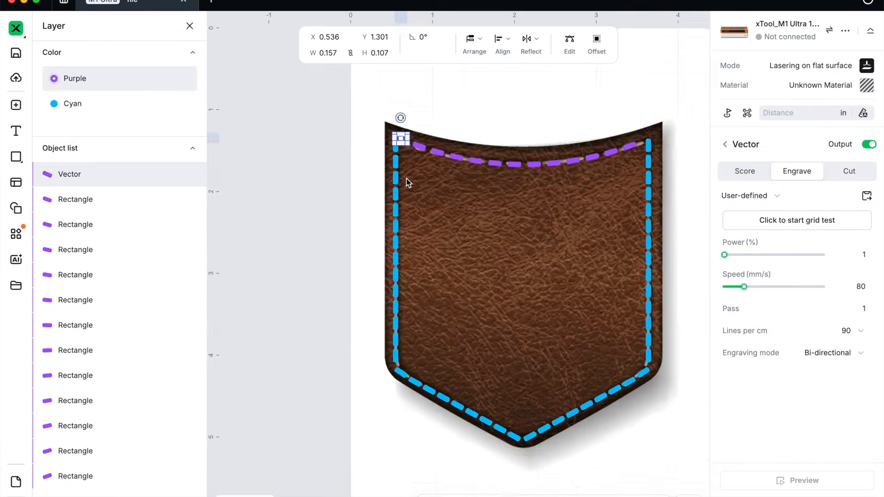
pyautogui.scroll(10, 406, 183)
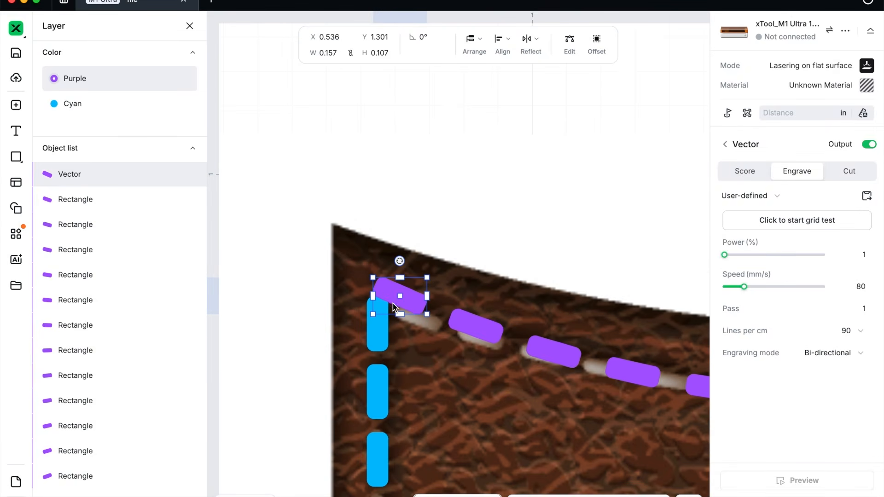
pyautogui.click(564, 53)
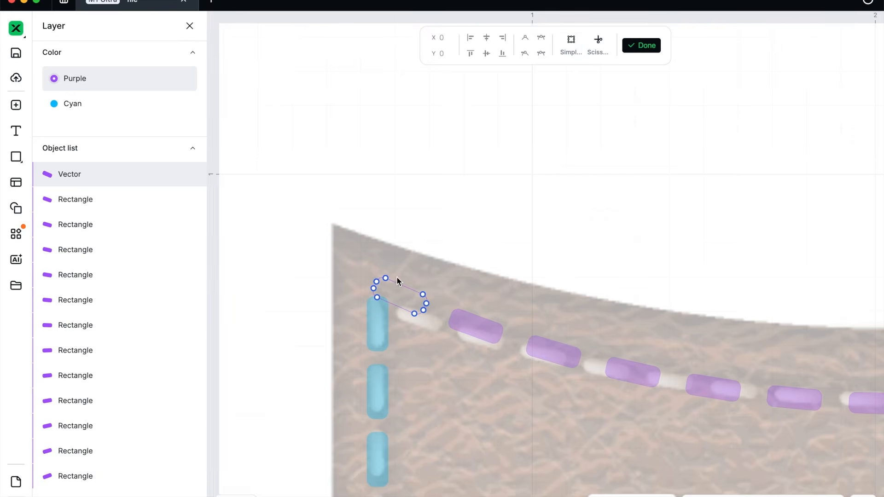
pyautogui.moveTo(361, 246); pyautogui.dragTo(394, 324)
pyautogui.press('Right')
pyautogui.press('Right')
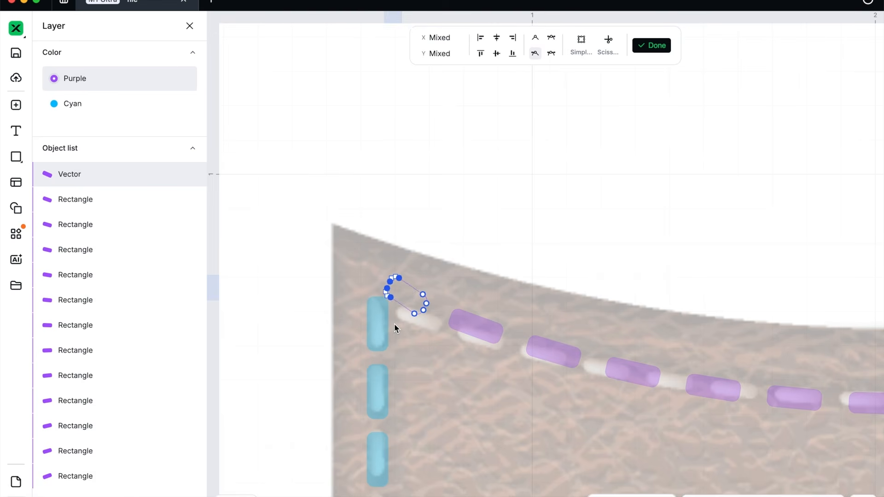
pyautogui.press('Down')
pyautogui.press('Left')
pyautogui.press('Left')
pyautogui.press('Up')
pyautogui.press('Left')
pyautogui.press('Up')
pyautogui.press('Left')
pyautogui.press('Up')
pyautogui.press('Left')
pyautogui.press('Left')
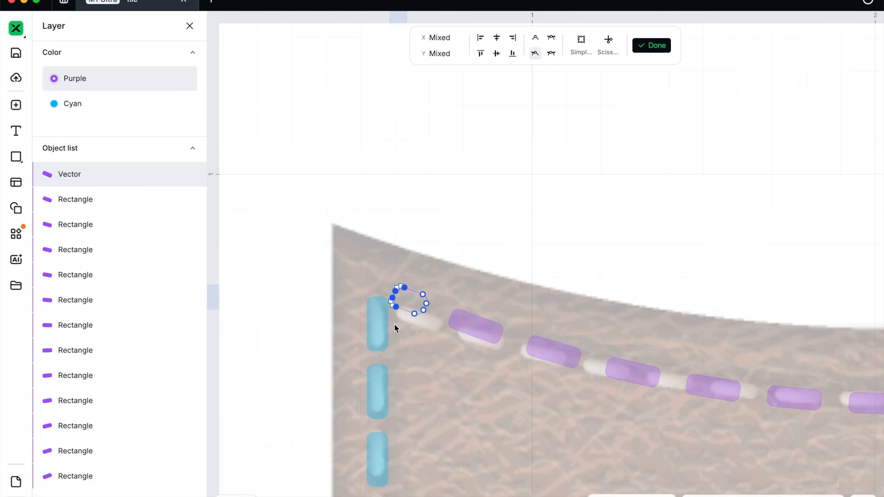
pyautogui.click(657, 48)
pyautogui.click(487, 368)
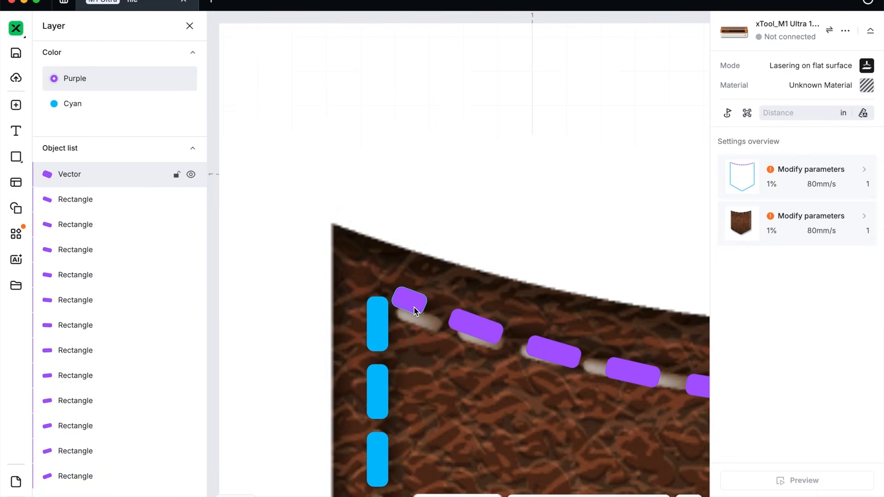
pyautogui.press('super+0')
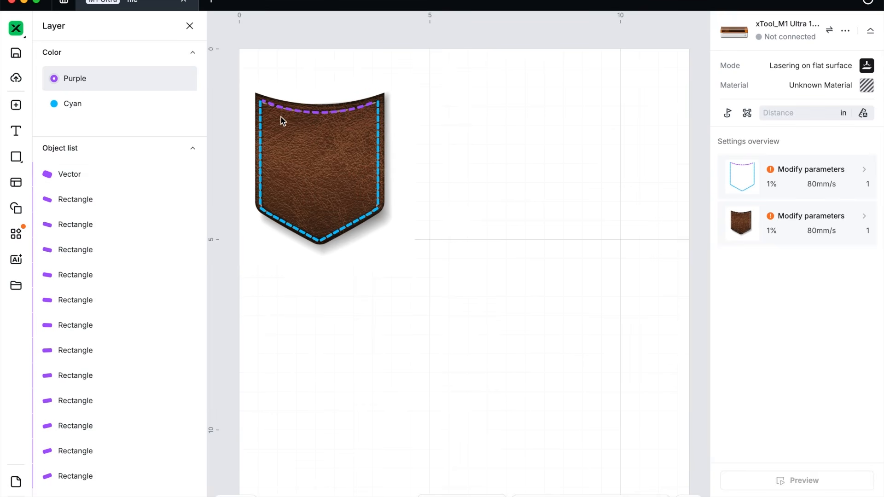